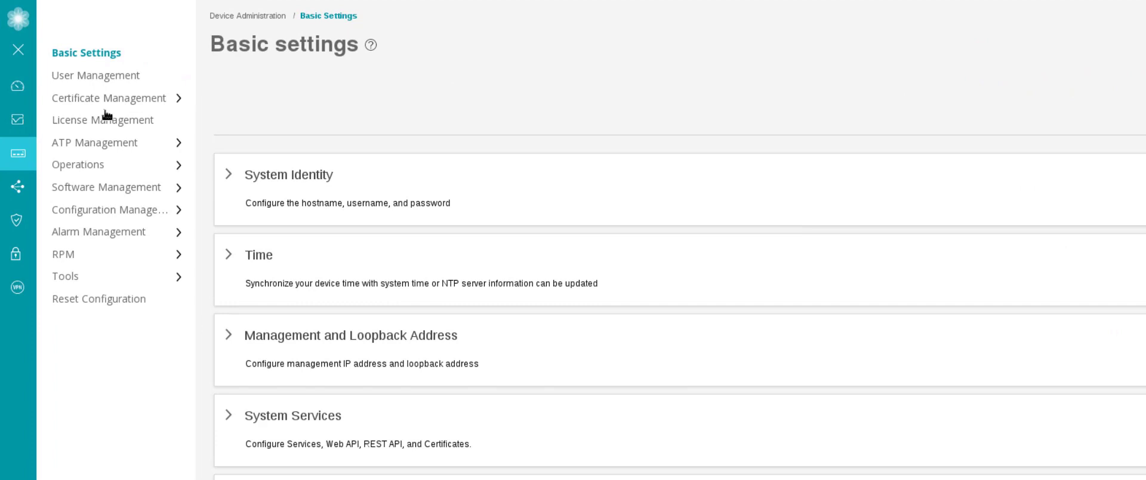
Start a new device certificate with ID JuniperEdu and a 2048-bit key.
left_click(110, 103)
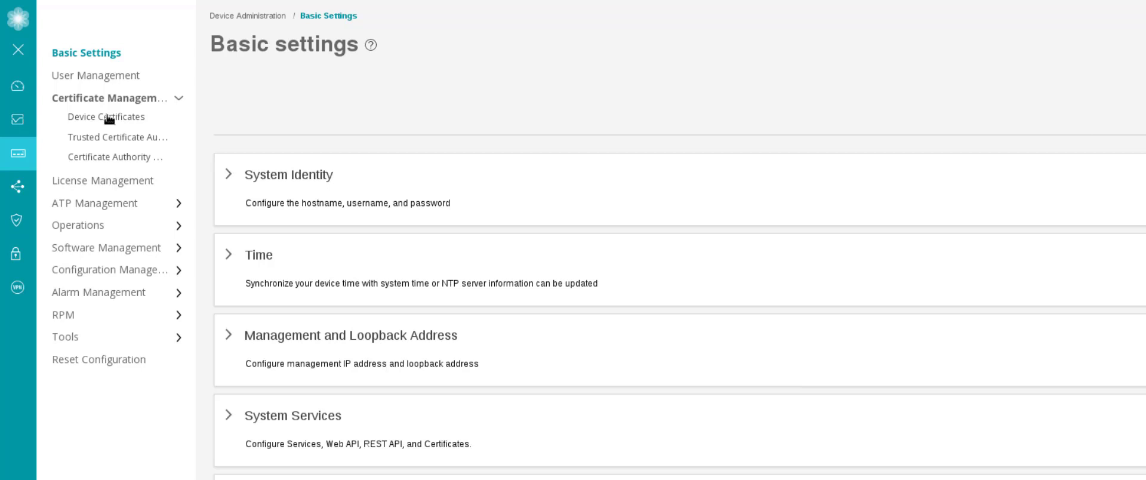
left_click(109, 119)
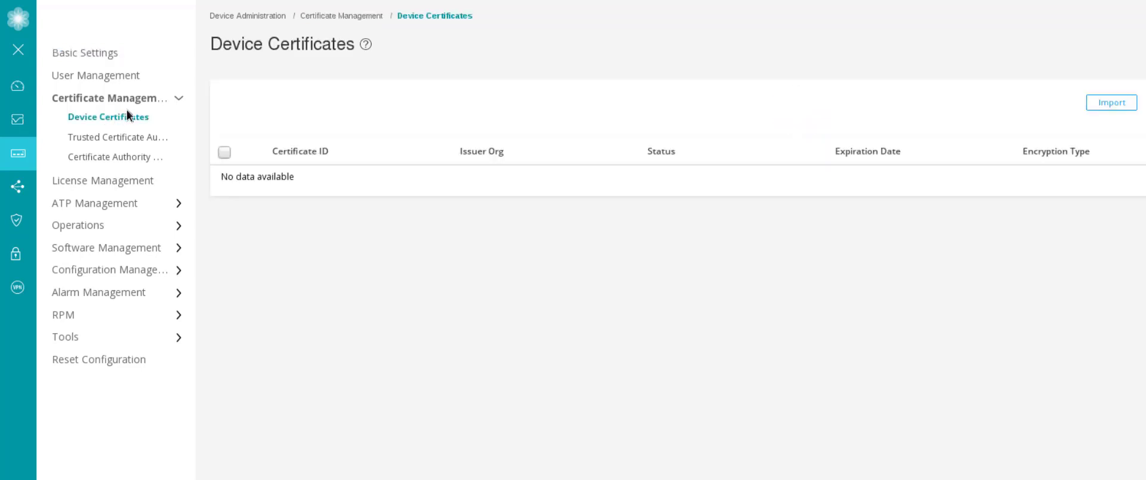
mouse_move(16, 156)
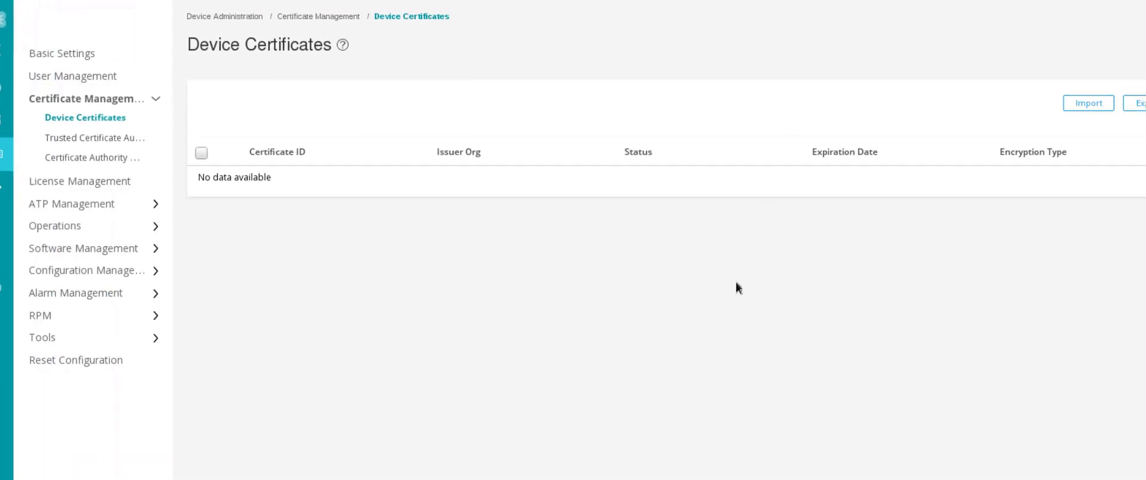
left_click(1067, 106)
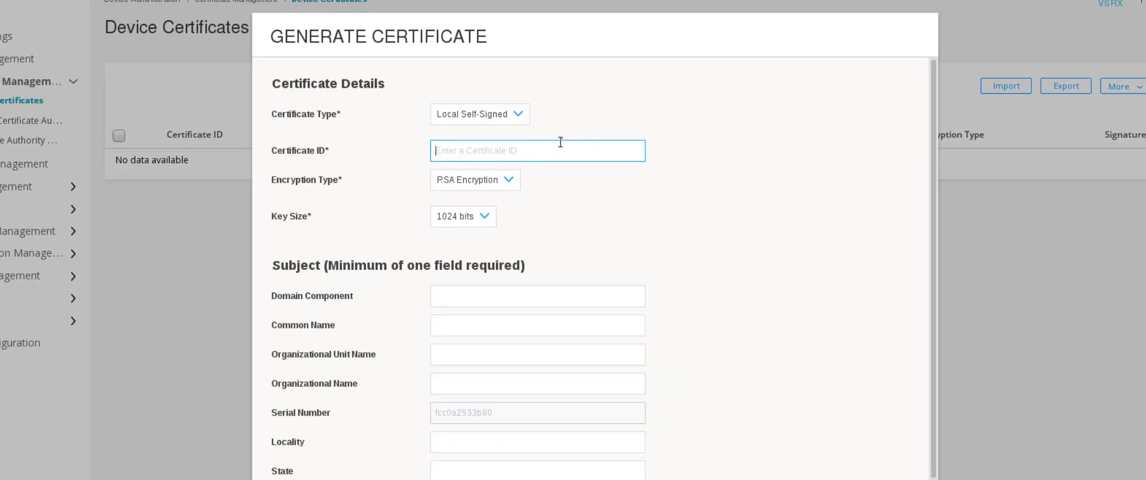
type("JuniperEdu")
left_click(483, 217)
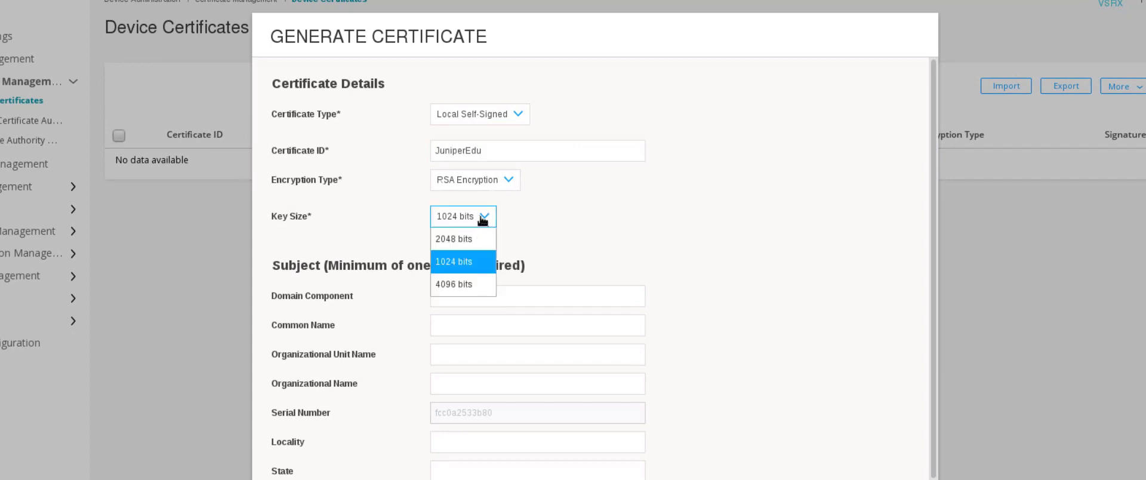
left_click(462, 246)
Set DC juniper, CN edu, domain edu.juniper.net, IPv4 10.111.111.1, and generate the certificate.
left_click(555, 298)
type("juniper")
key("Tab")
type("edu")
scroll(588, 322, "down", 1)
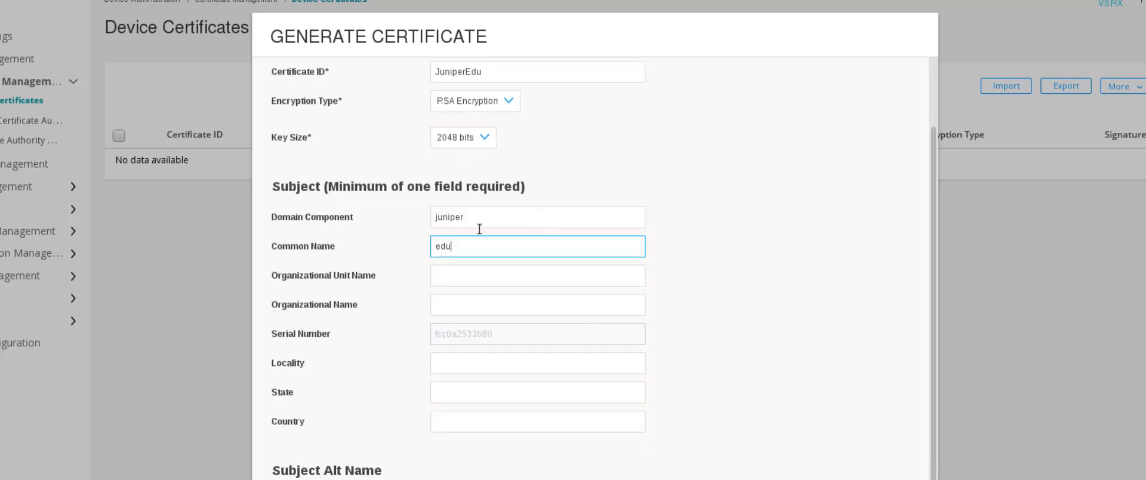
scroll(622, 276, "down", 1)
left_click(531, 461)
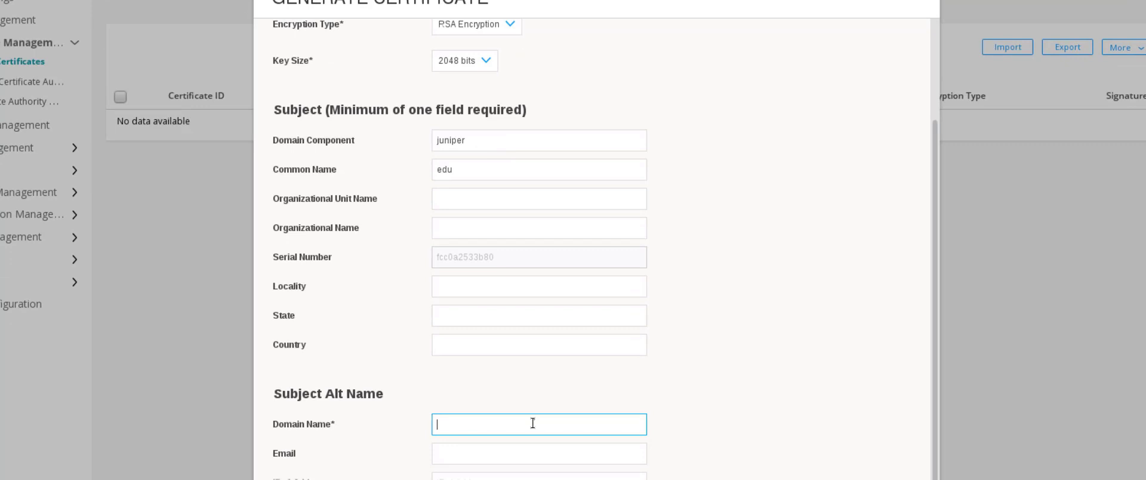
type("edu")
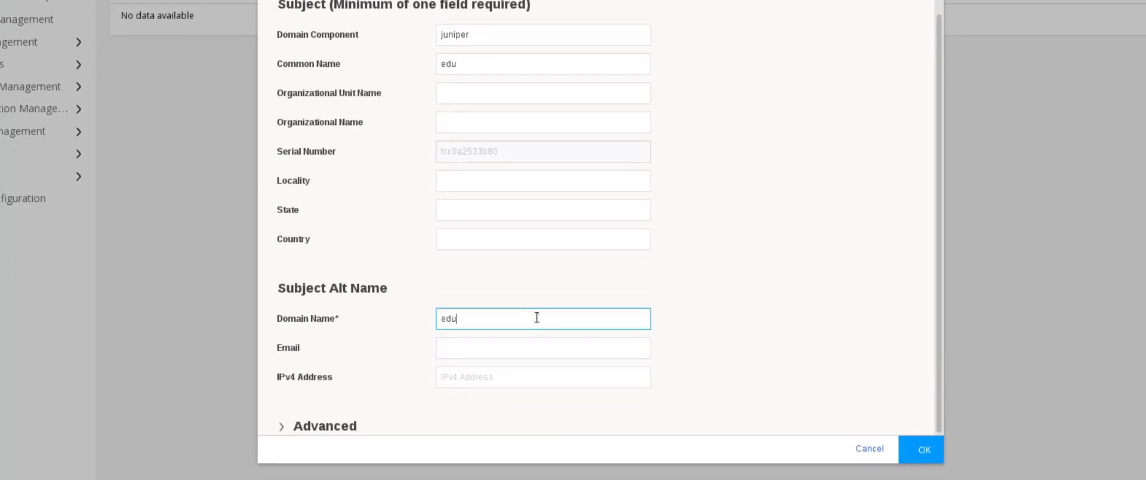
type(".juniper.net")
left_click(556, 371)
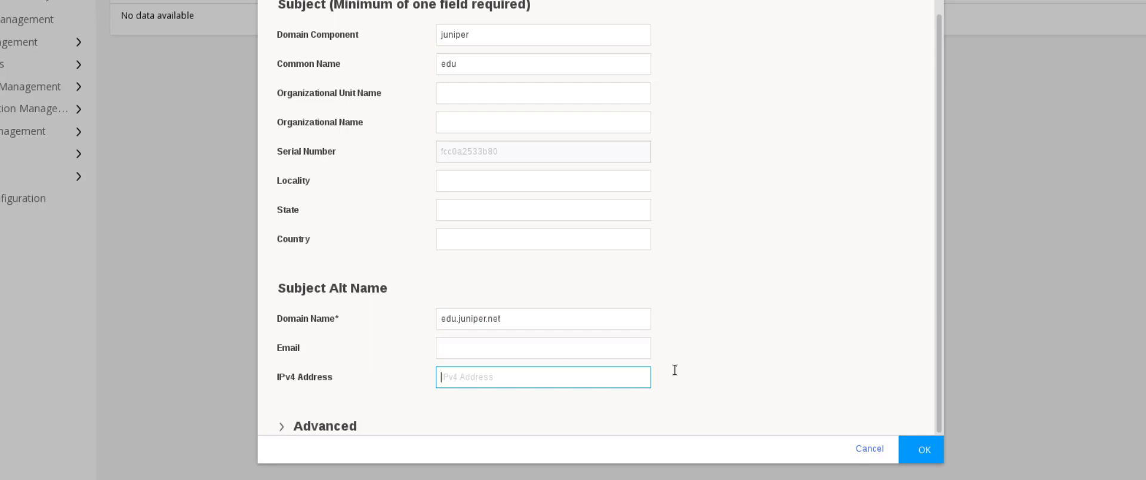
type("10.111.111.1")
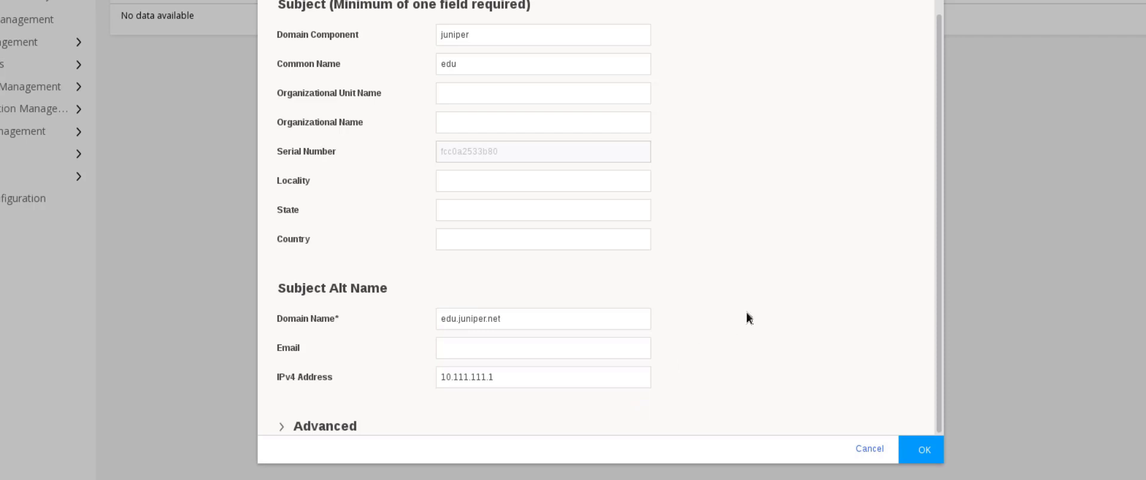
left_click(928, 453)
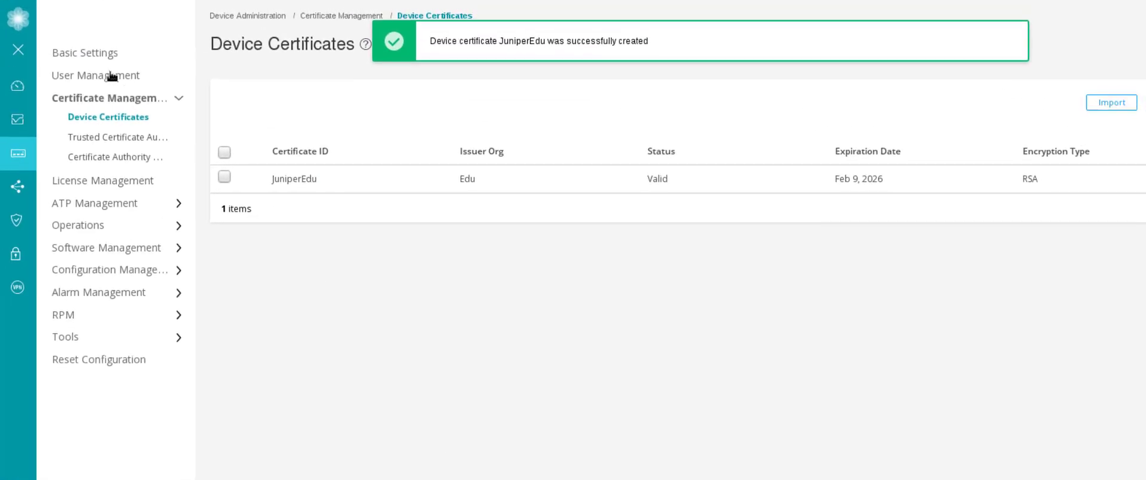
Turn on HTTPS management access under Basic Settings System Services.
left_click(94, 58)
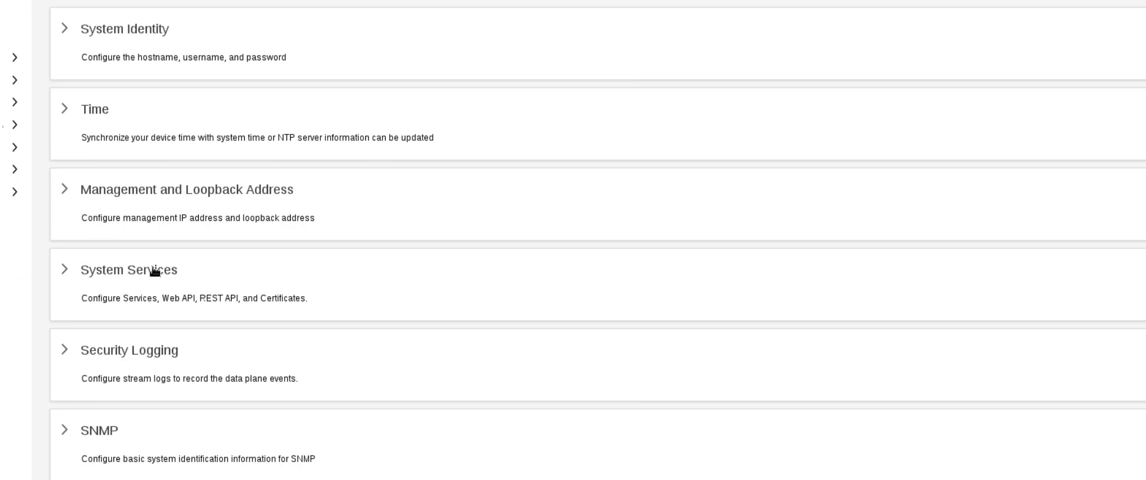
left_click(317, 415)
scroll(302, 227, "down", 3)
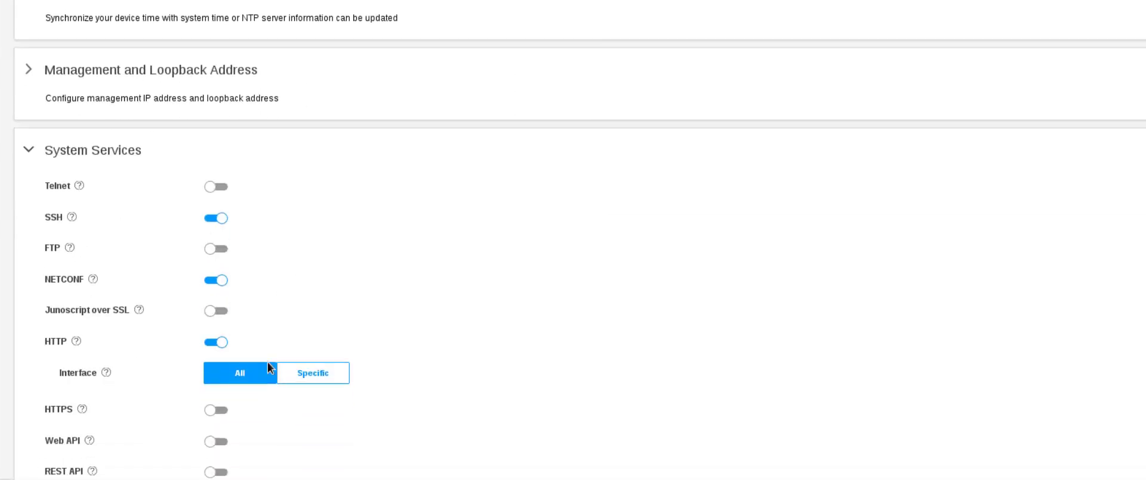
left_click(216, 393)
scroll(366, 351, "down", 2)
Set the HTTPS certificate to PKI certificate JuniperEdu and save the system services.
left_click(283, 410)
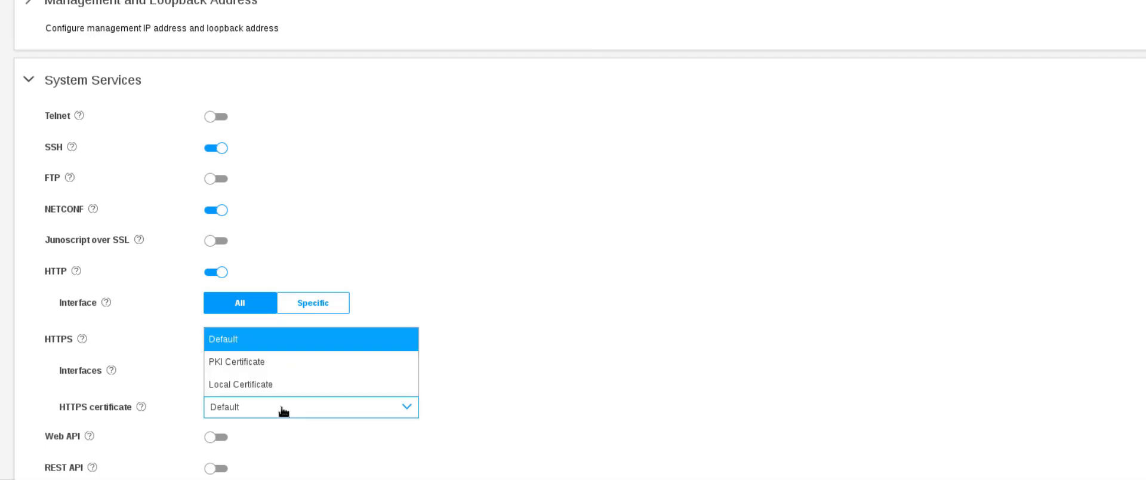
left_click(261, 365)
left_click(268, 439)
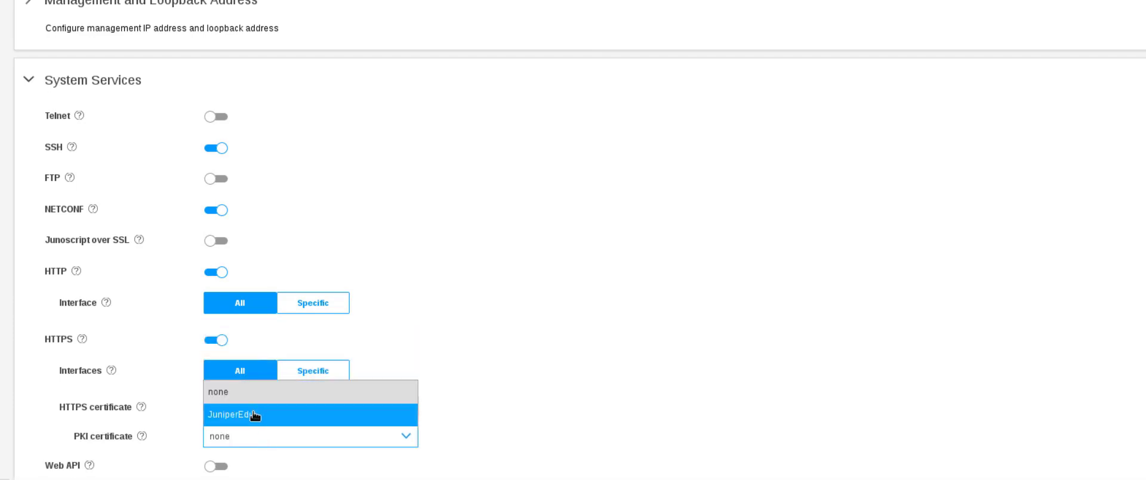
left_click(255, 414)
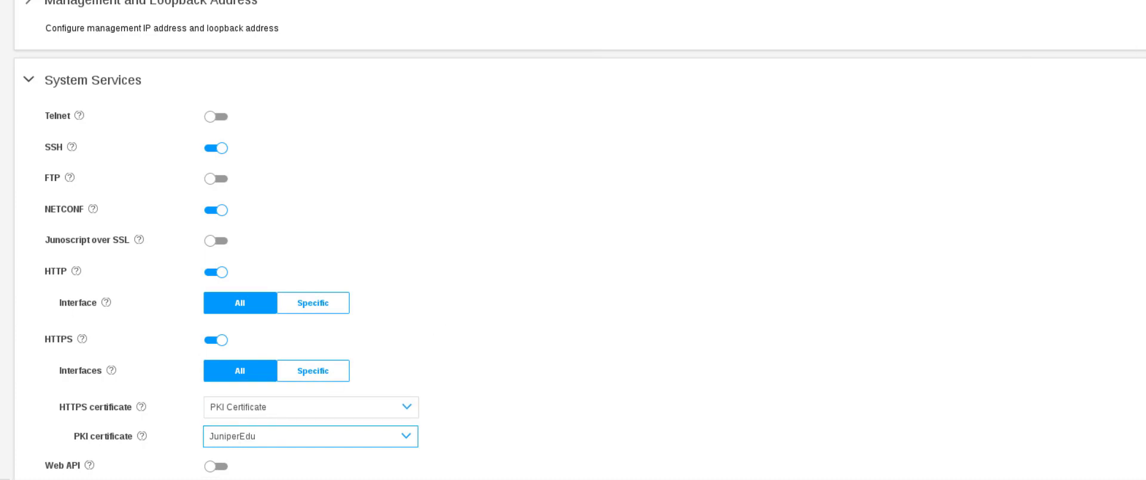
scroll(1035, 167, "up", 5)
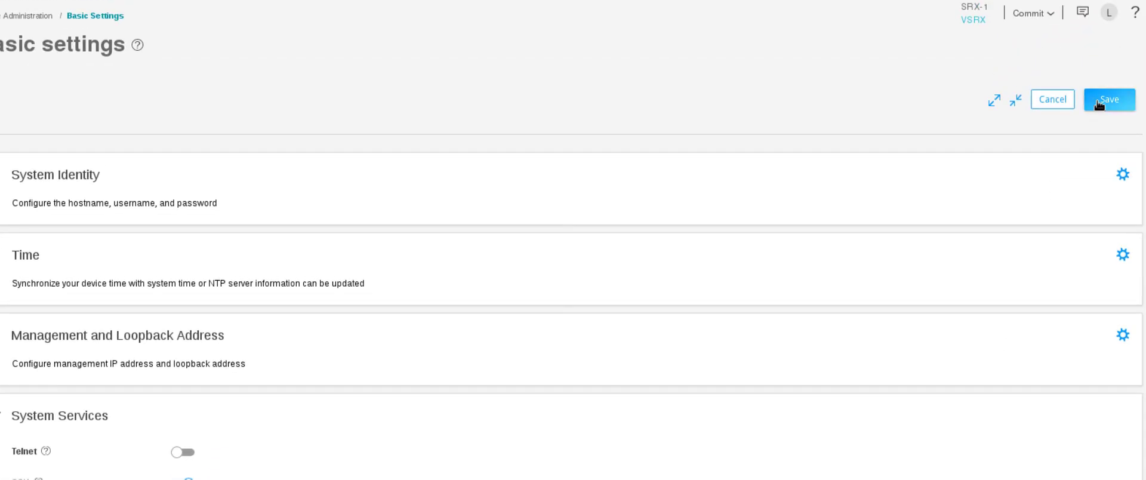
left_click(1099, 102)
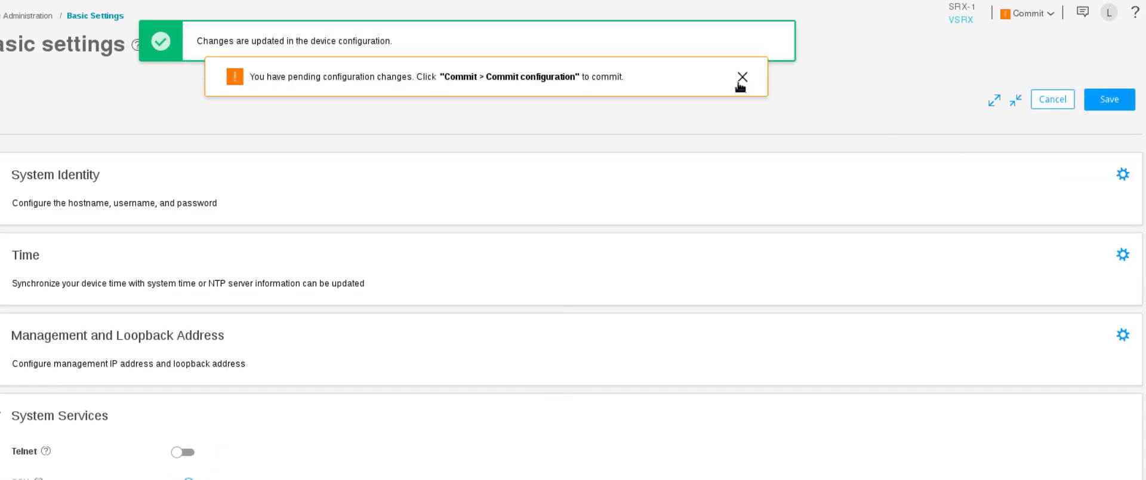
left_click(740, 80)
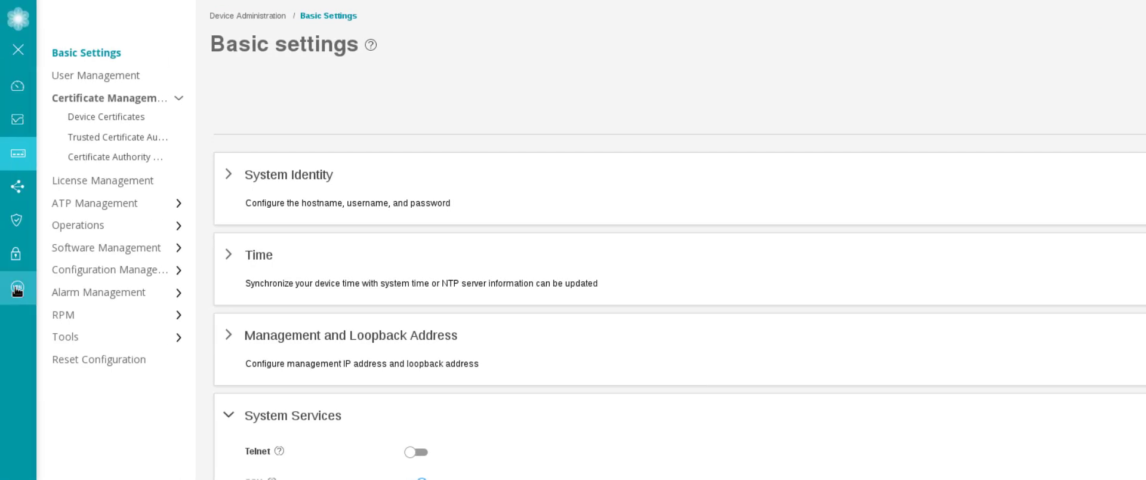
Start a Juniper Secure Connect remote-access VPN named RA-LB from the IPsec VPN page.
mouse_move(17, 290)
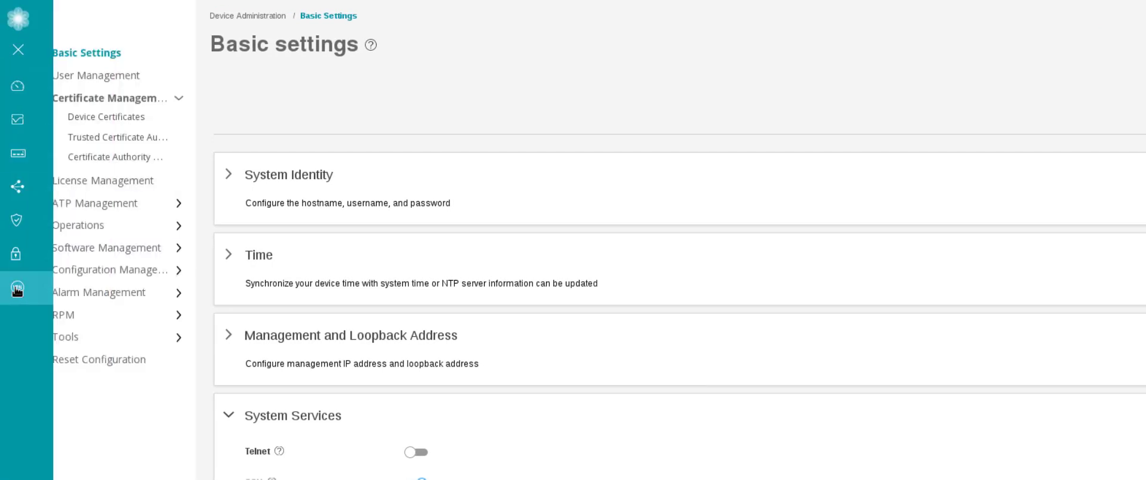
left_click(18, 290)
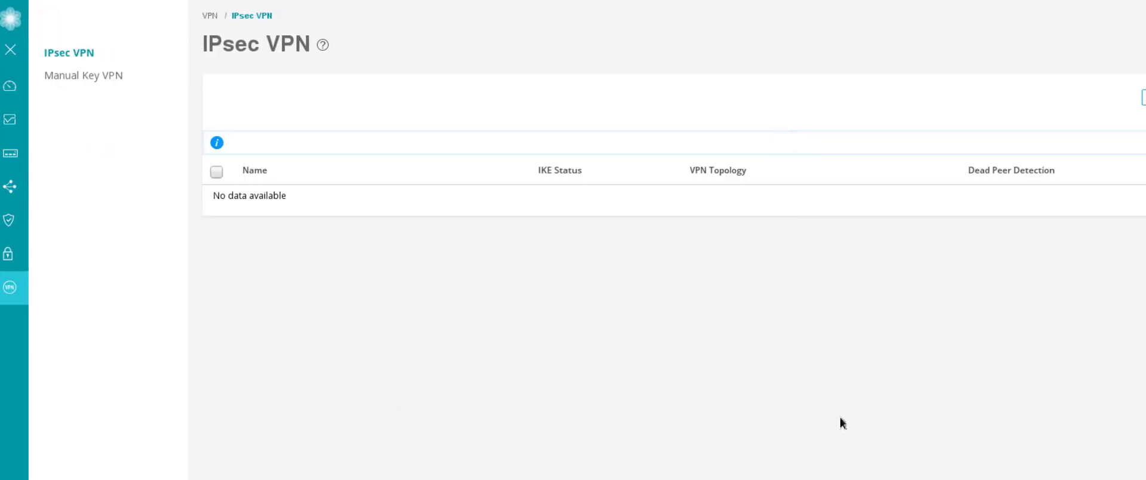
left_click(1061, 99)
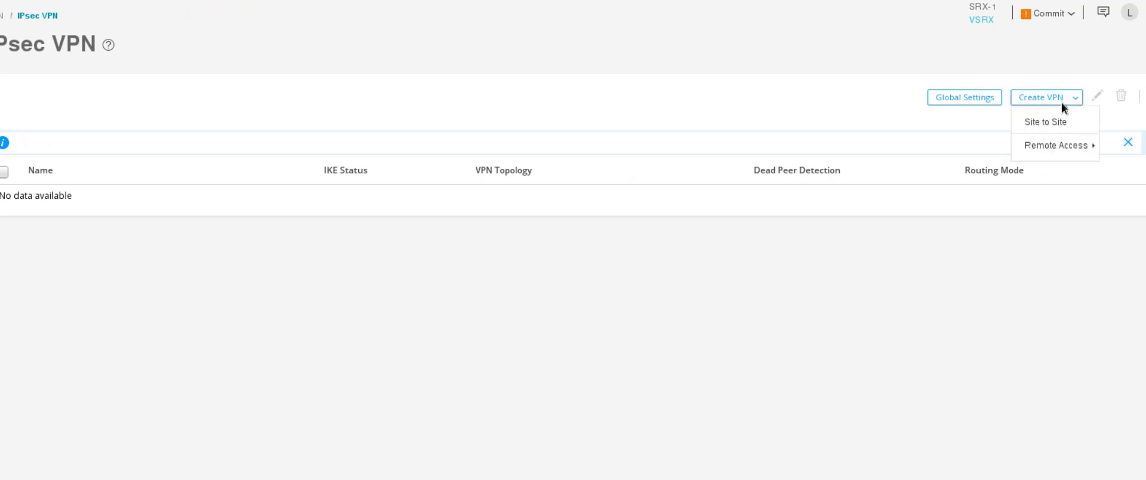
mouse_move(1045, 151)
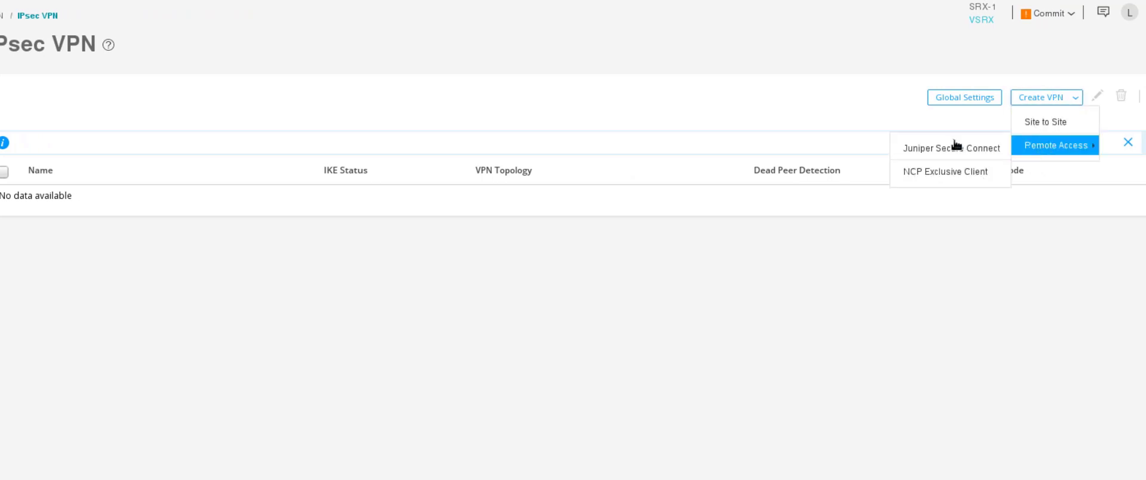
left_click(932, 151)
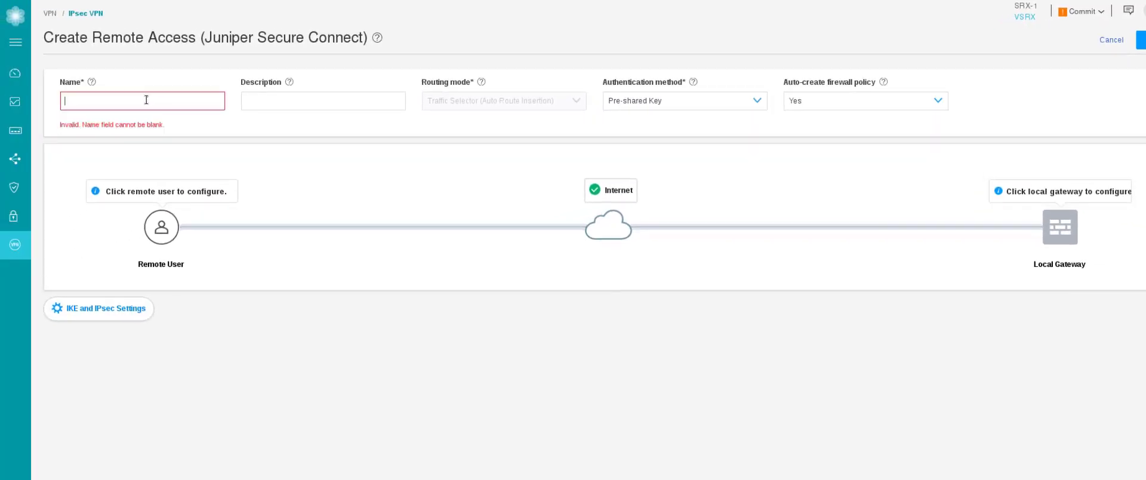
type("RA-LB")
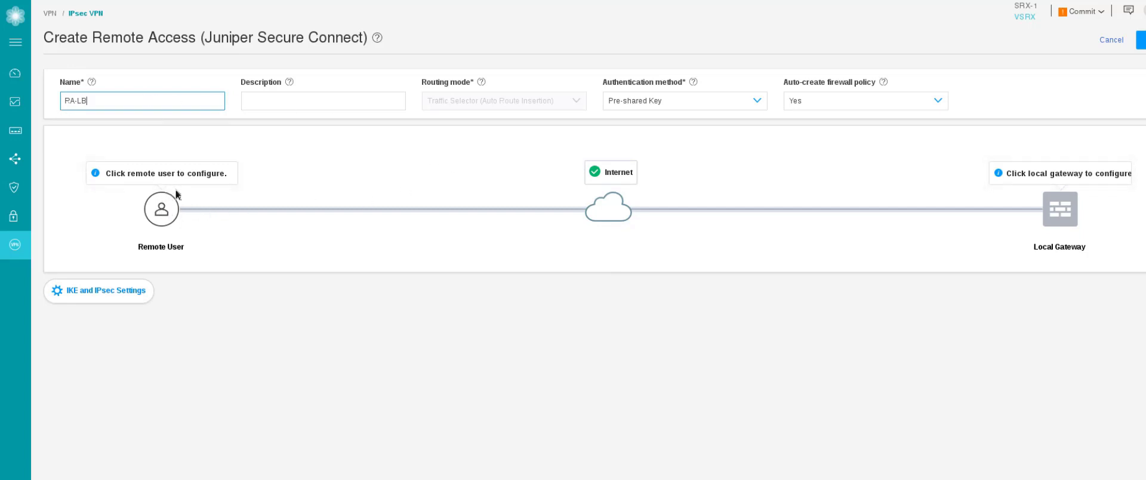
Accept the default Remote User profile for RA-LB.
left_click(161, 209)
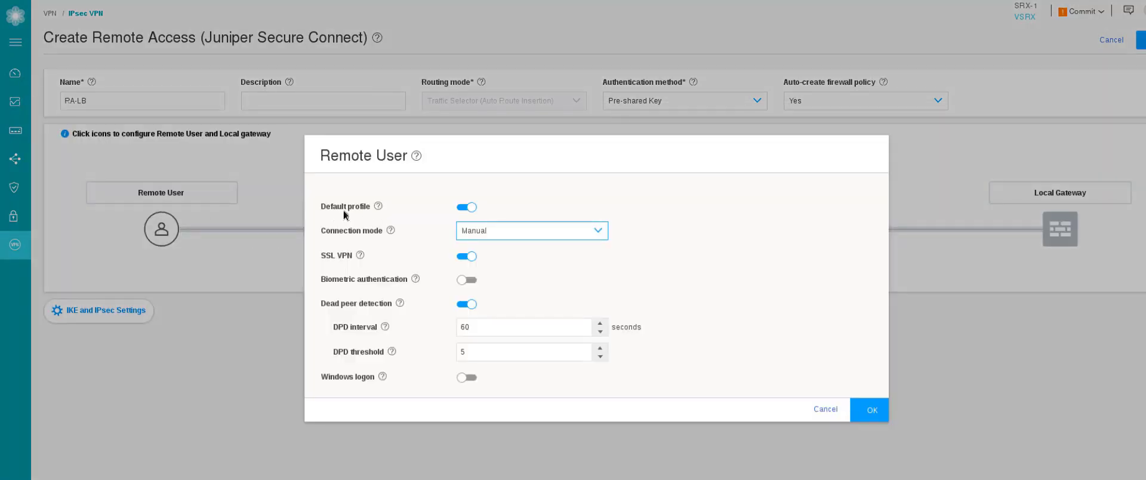
mouse_move(378, 207)
left_click(869, 409)
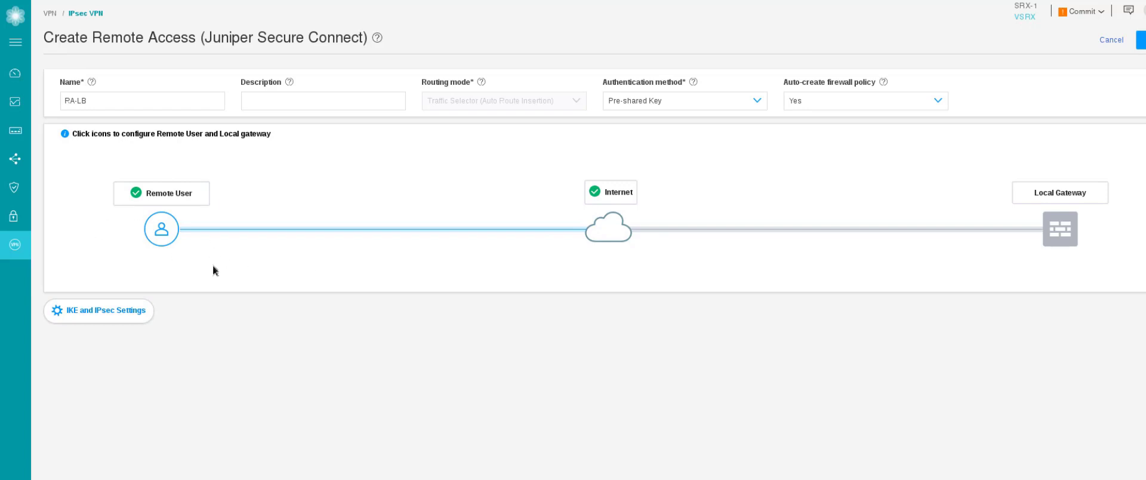
Reconfirm the remote user settings and enter a user@hostname IKE ID for the local gateway.
left_click(161, 229)
left_click(871, 410)
left_click(1061, 230)
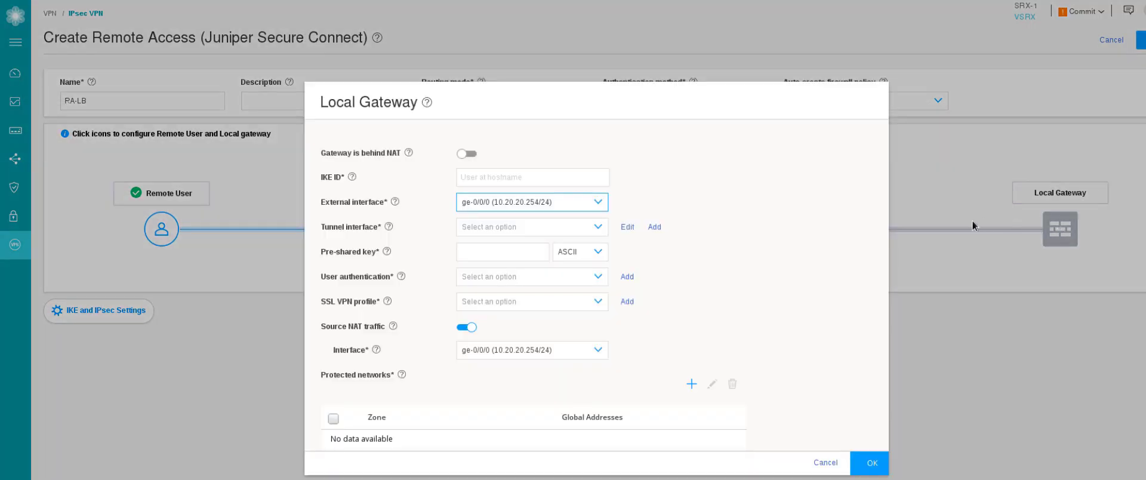
left_click(516, 177)
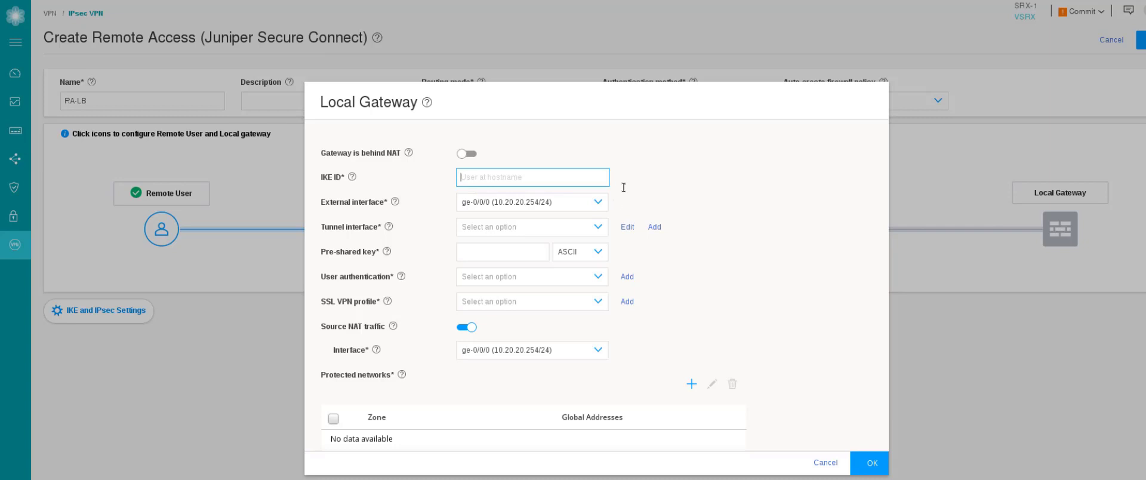
Make ge-0/0/1 (10.111.111.1/24) the local gateway's external interface.
left_click(584, 202)
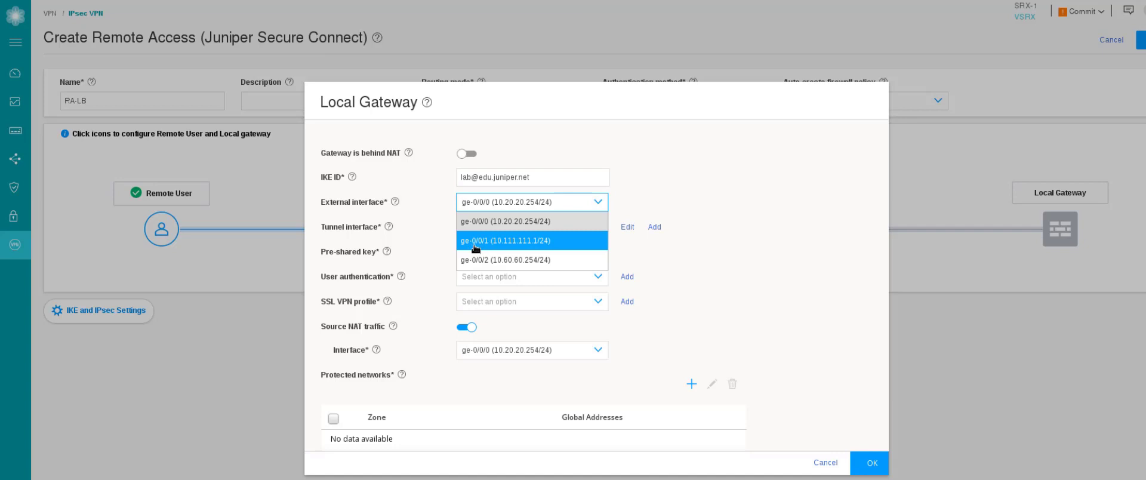
left_click(510, 246)
left_click(528, 227)
left_click(658, 252)
Create tunnel interface unit 0 in zone VPN with the default (master) routing instance.
left_click(654, 228)
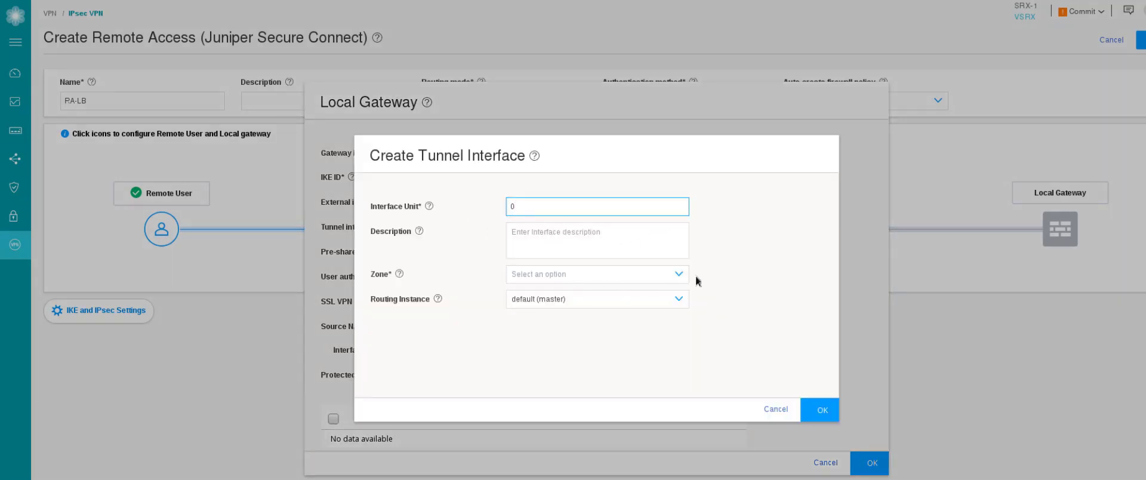
left_click(676, 276)
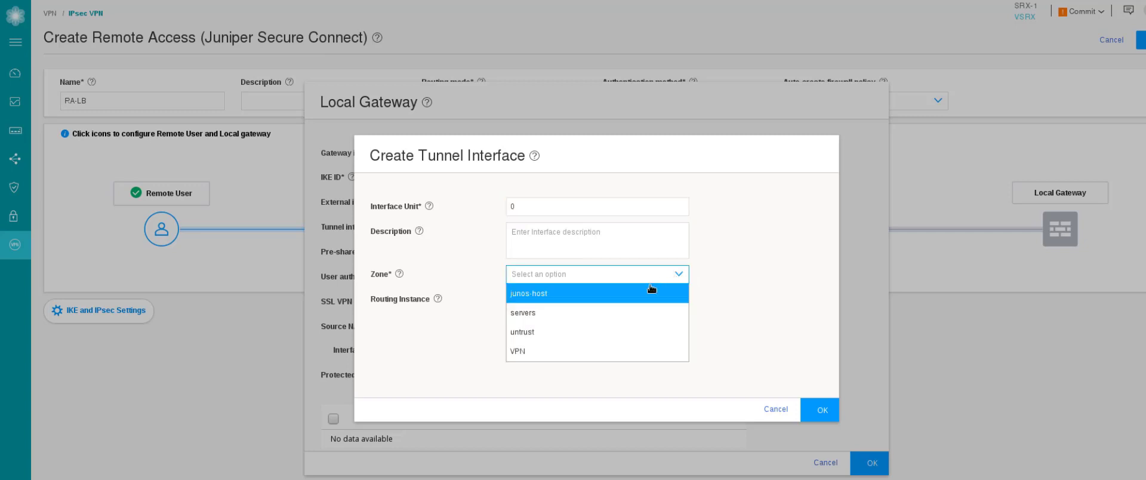
left_click(544, 351)
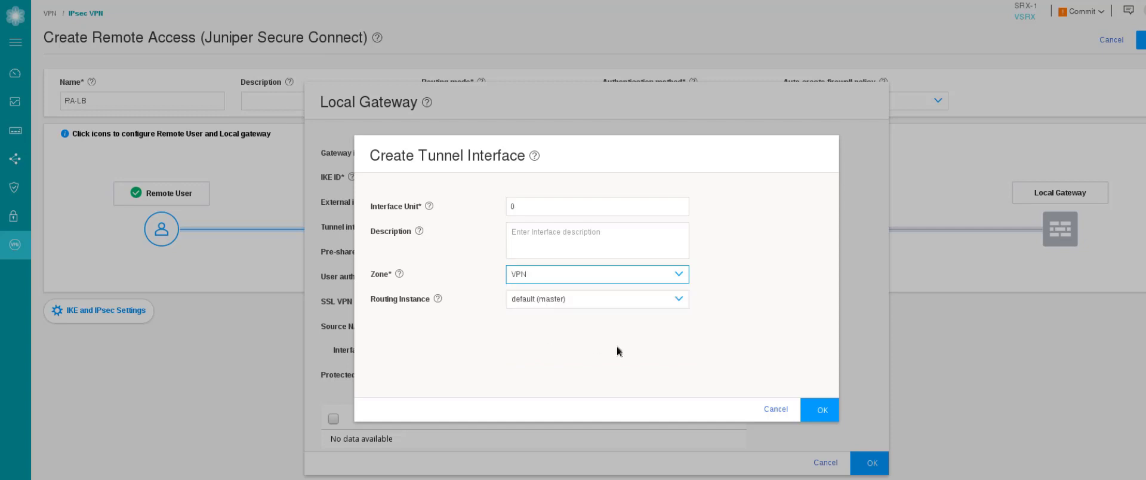
left_click(582, 305)
left_click(592, 300)
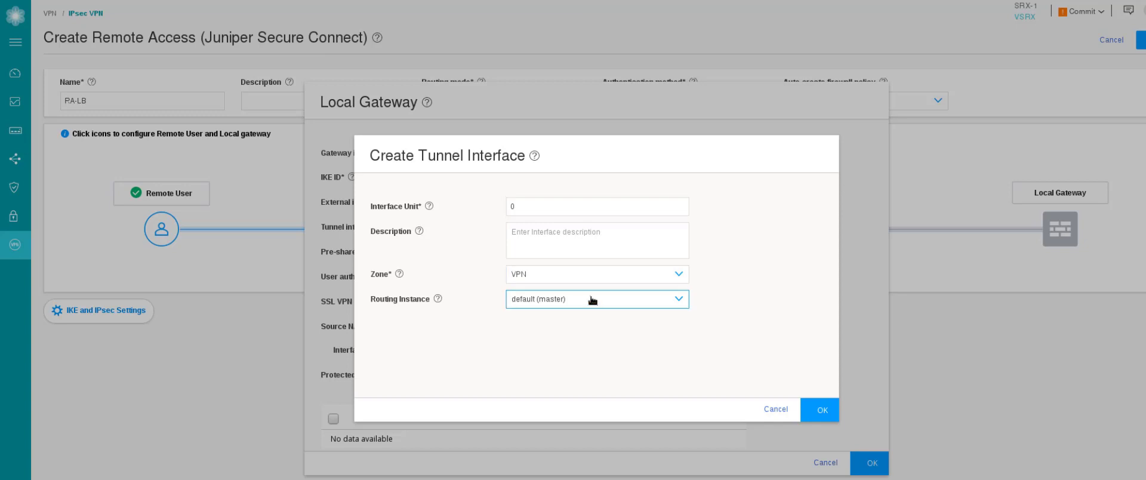
Use the new tunnel interface st0.0 and enter a pre-shared key in ASCII format.
left_click(823, 410)
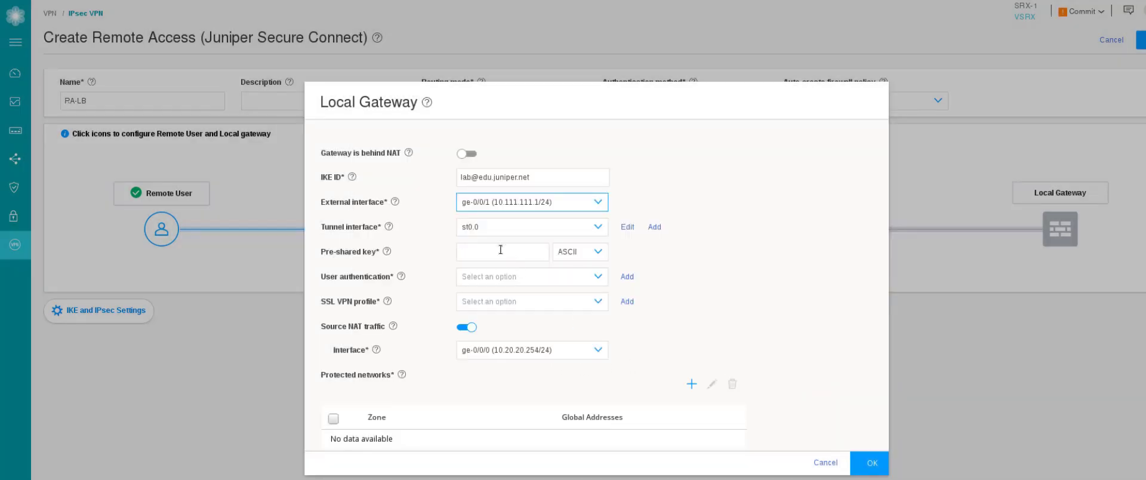
left_click(500, 250)
type("secret")
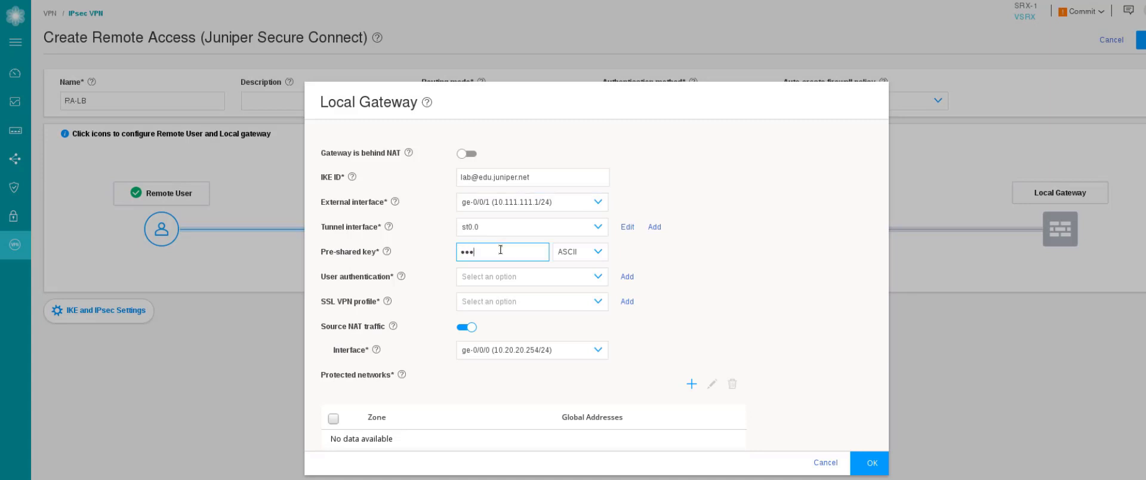
key("Tab")
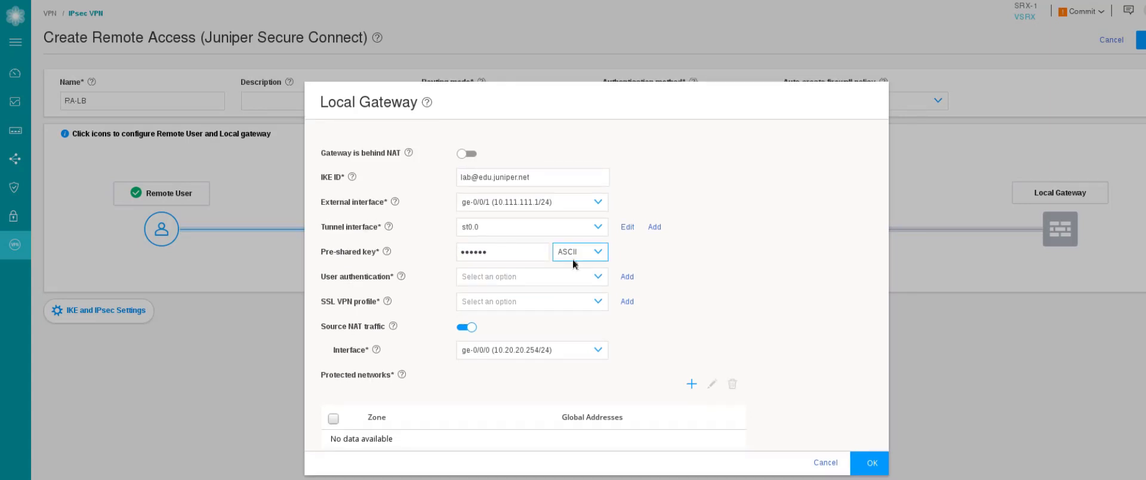
left_click(578, 254)
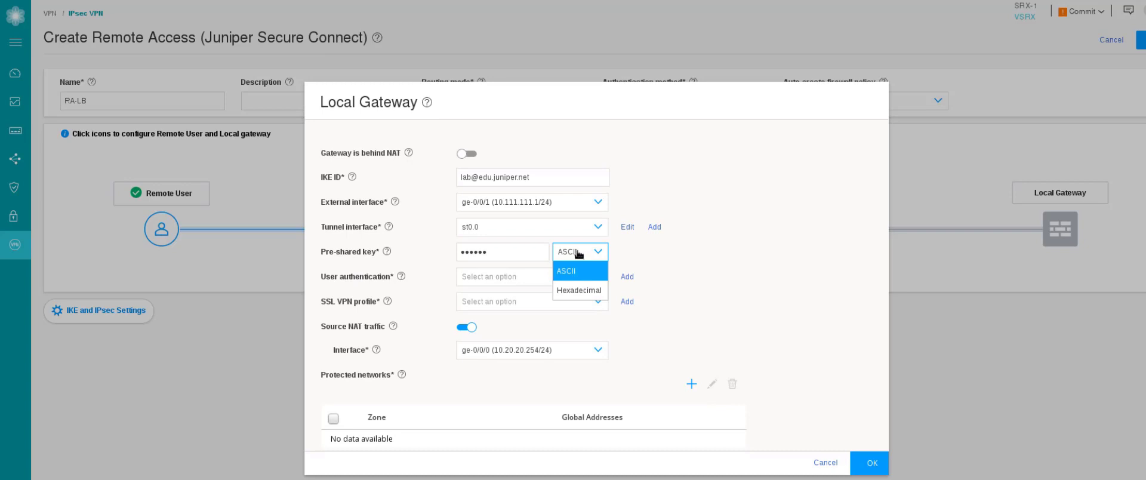
left_click(579, 271)
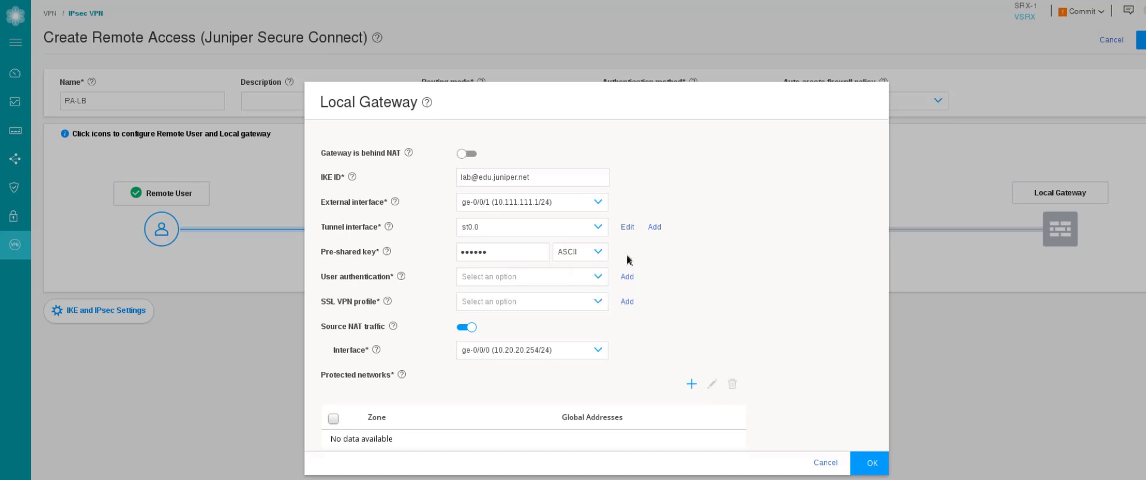
left_click(518, 279)
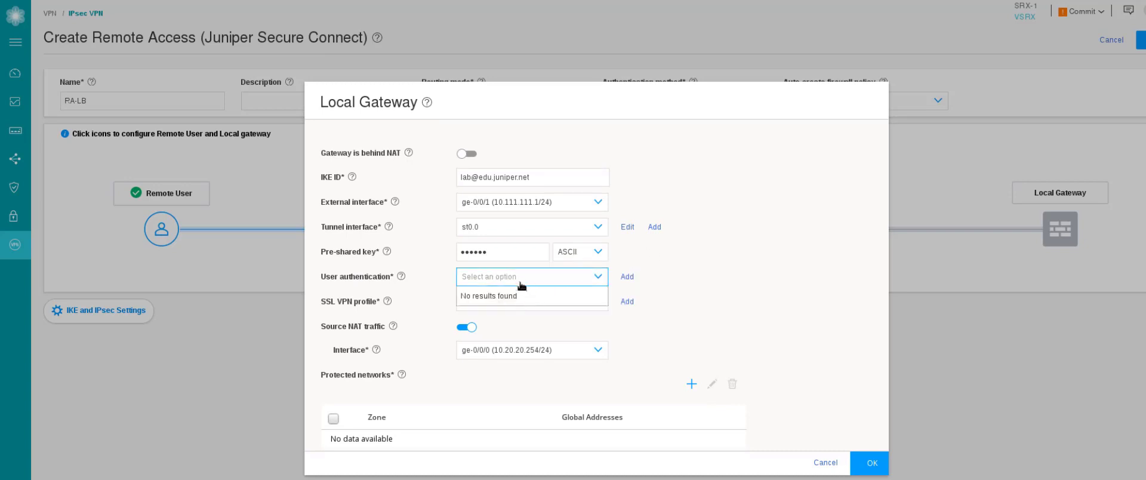
Add a new access profile named Local-Auth-RA-LB, leaving address assignment unchanged.
left_click(626, 278)
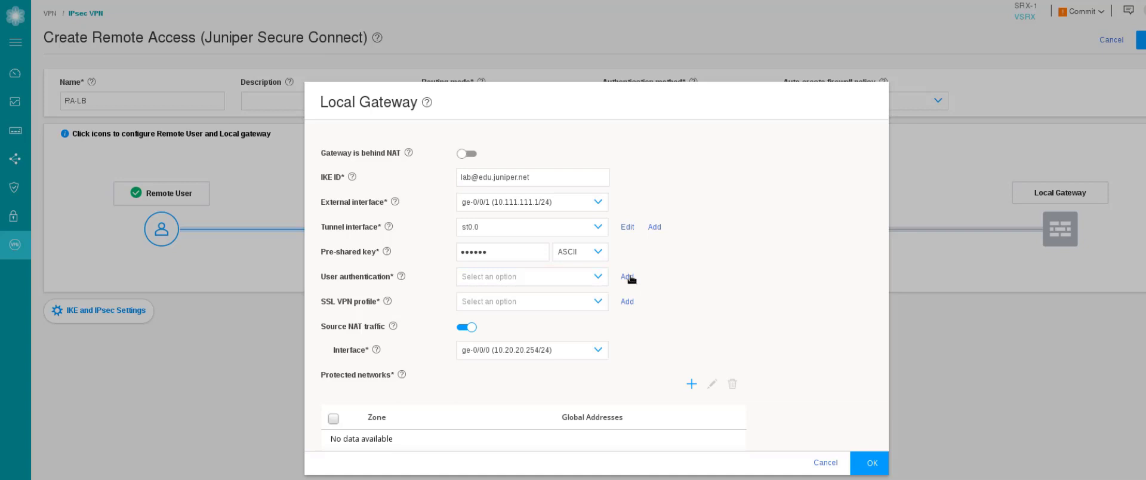
left_click(628, 278)
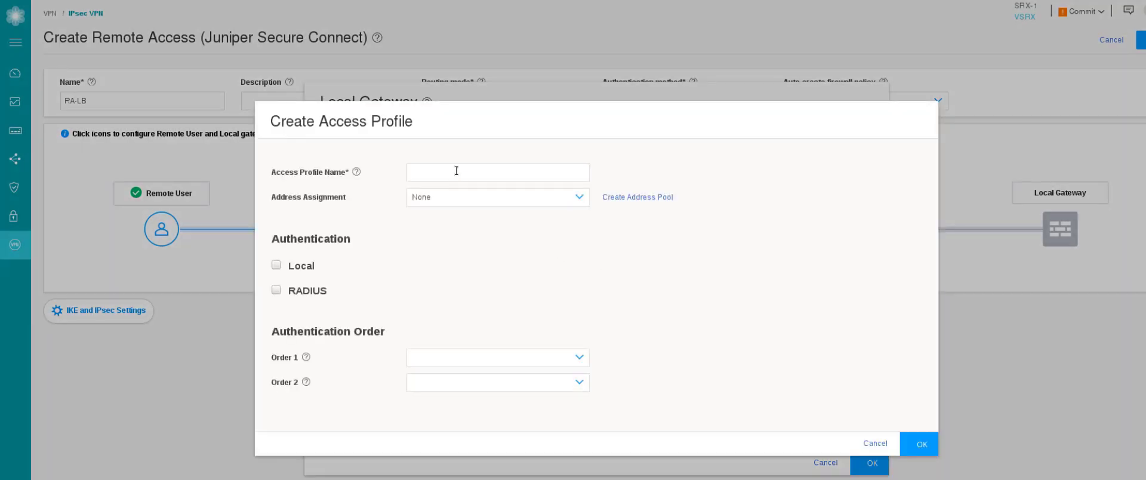
left_click(456, 171)
type("Local-Auth-RA-LB")
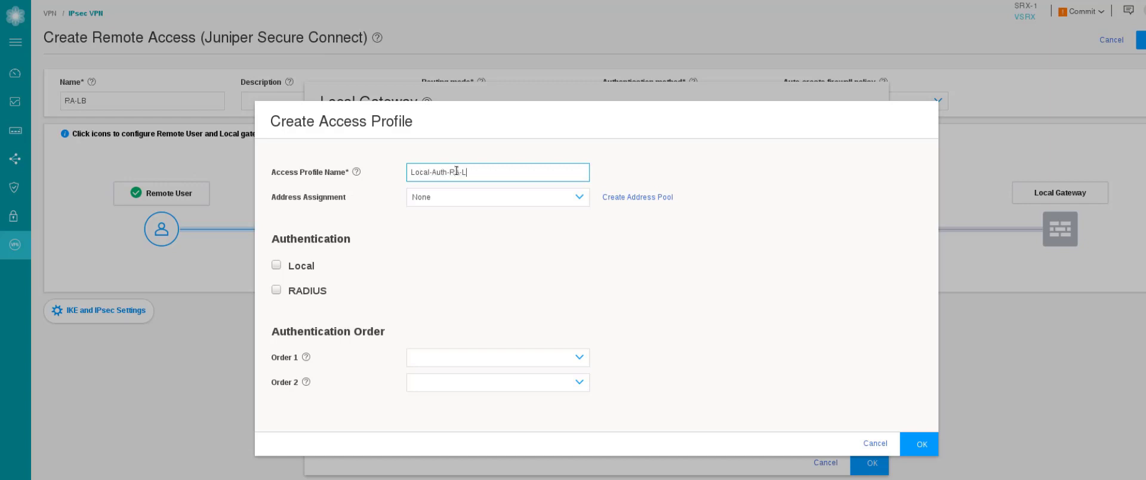
left_click(481, 201)
left_click(496, 201)
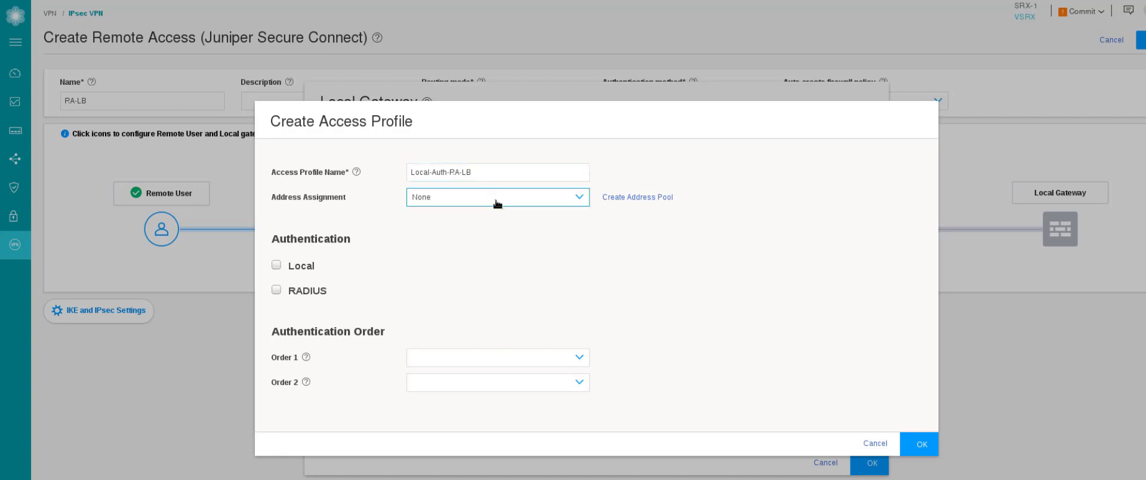
Create address pool RA-Pool-LB on network 10.77.77.0/24 with primary DNS 8.8.8.8.
left_click(637, 198)
type("RA-Pool-LB")
key("Tab")
type("10")
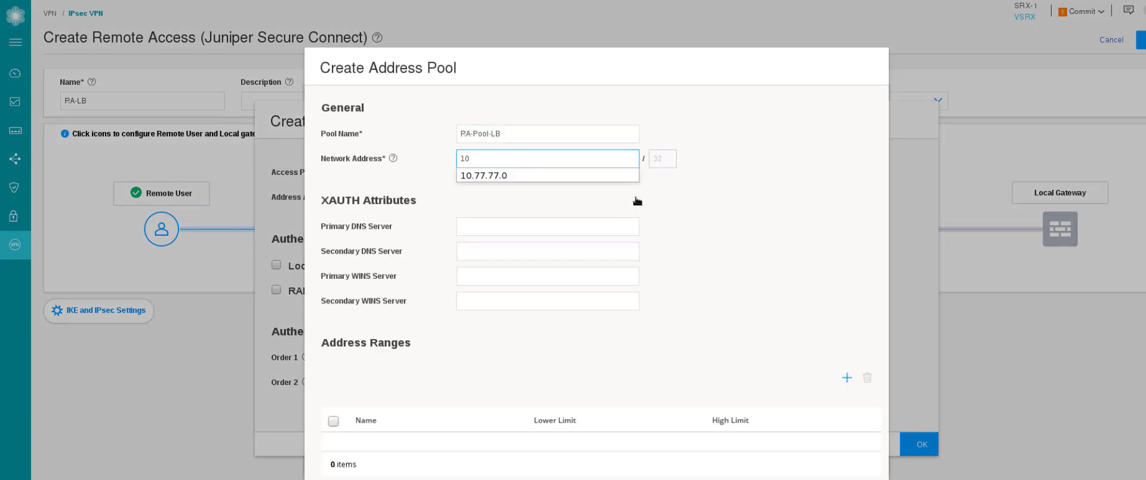
left_click(521, 174)
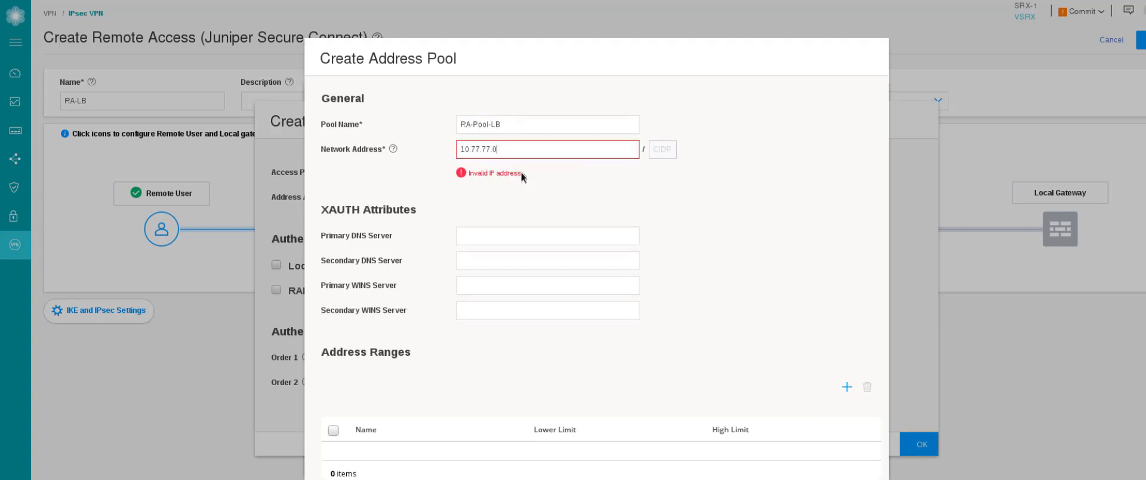
left_click(662, 150)
type("24")
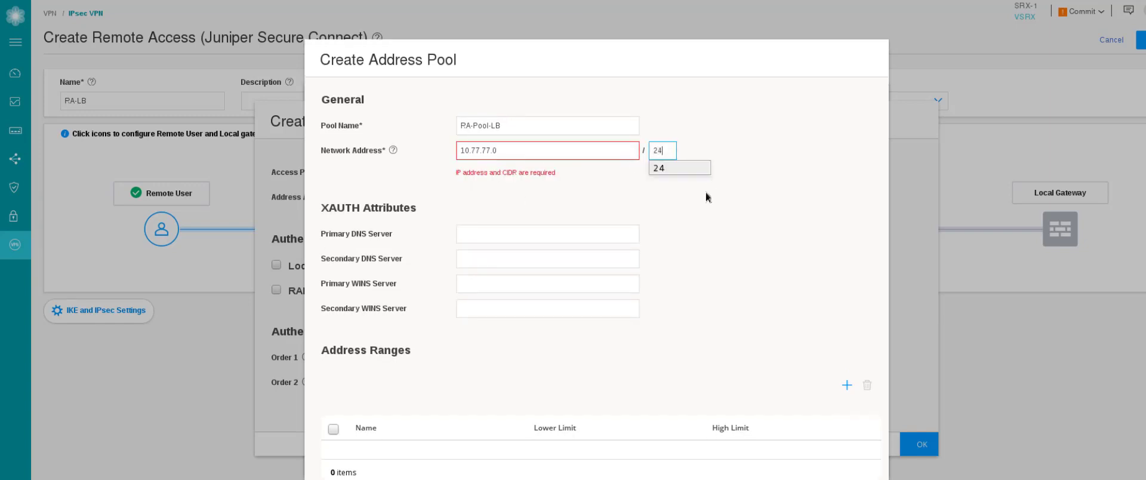
left_click(552, 218)
type("8.8.8.8")
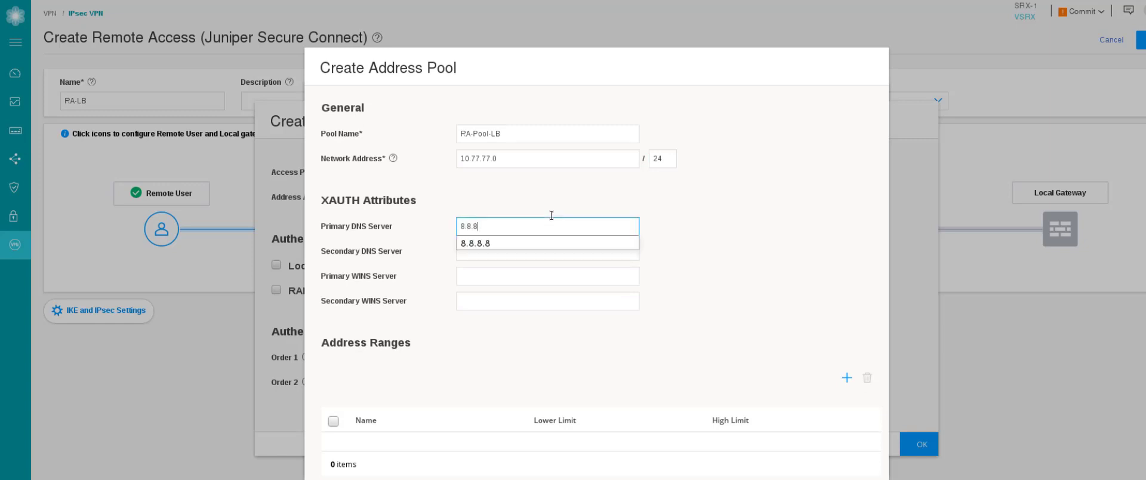
left_click(842, 387)
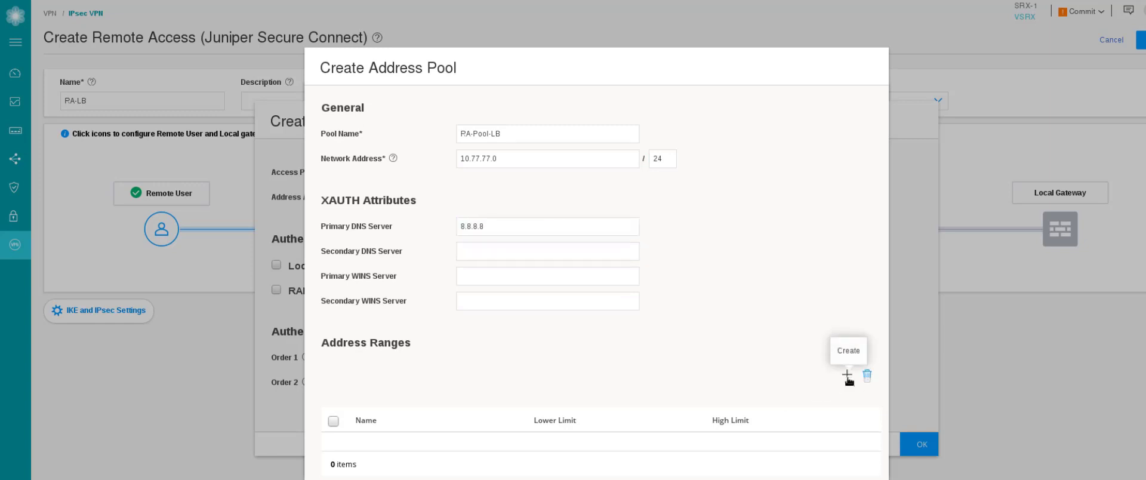
Add address range RA-Pool-Range-LB from 10.77.77.10 to 10.77.77.50.
left_click(848, 379)
left_click(409, 439)
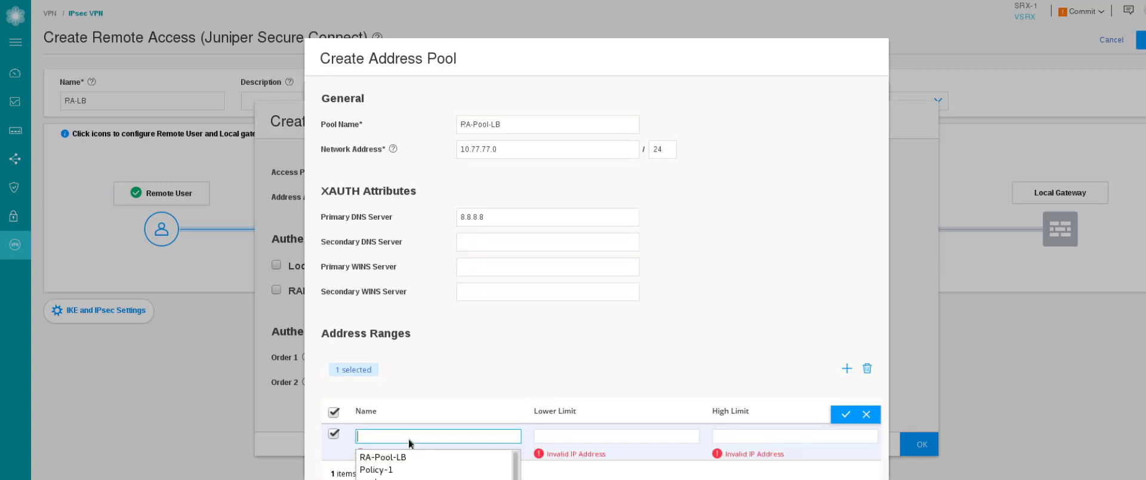
type("RA-")
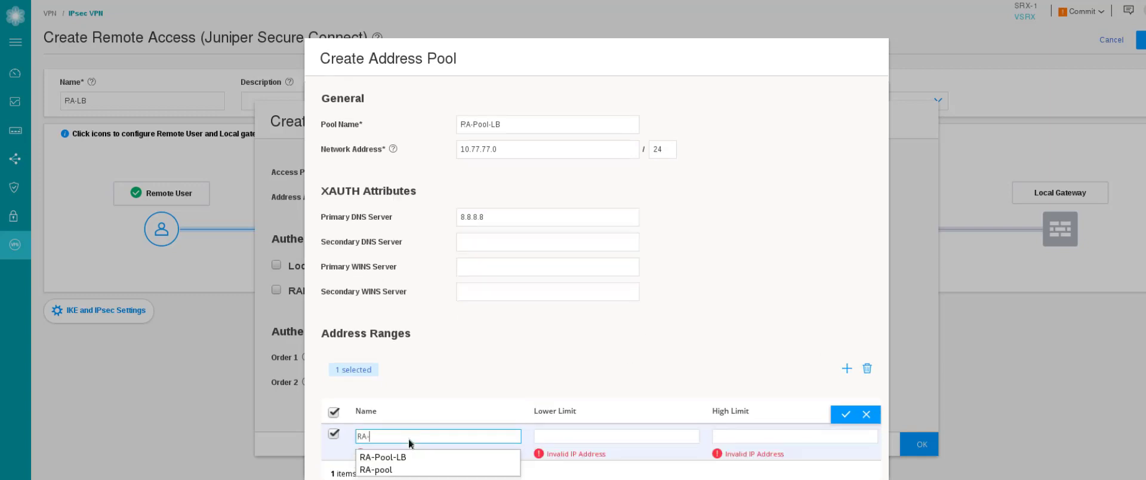
type("Pool-Ra")
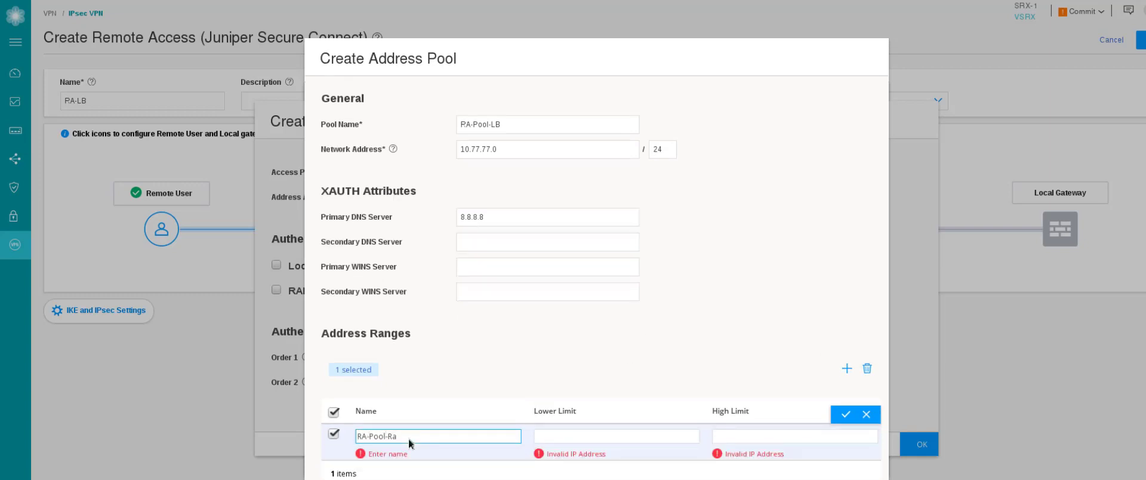
type("nge-LB")
key("Tab")
type("10.77.77.10")
key("Tab")
type("10.77.77.")
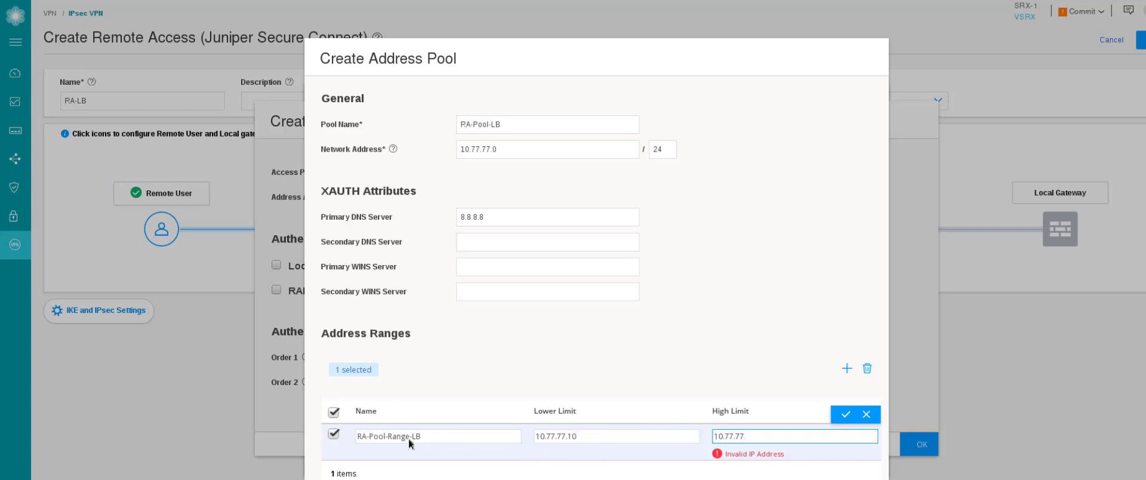
type("50")
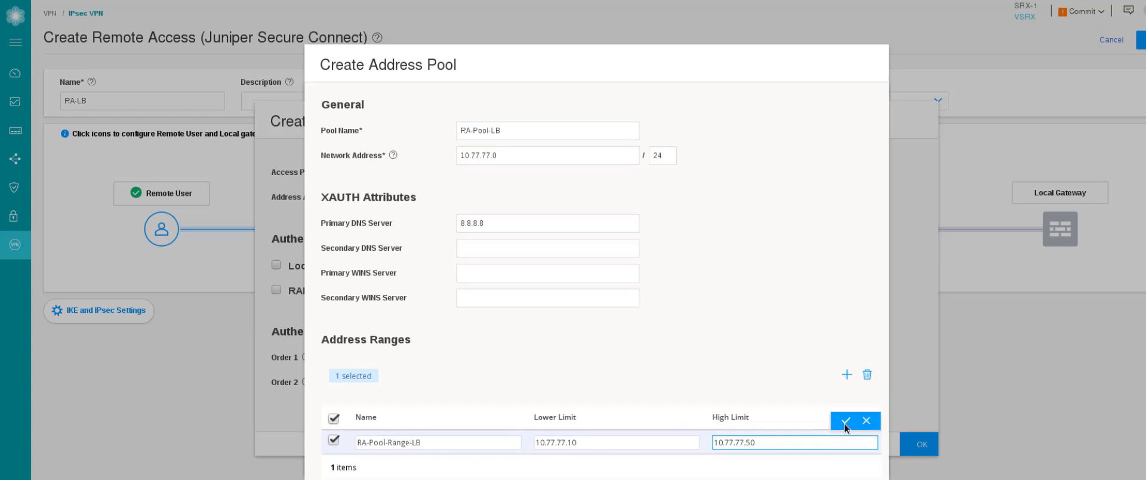
left_click(844, 422)
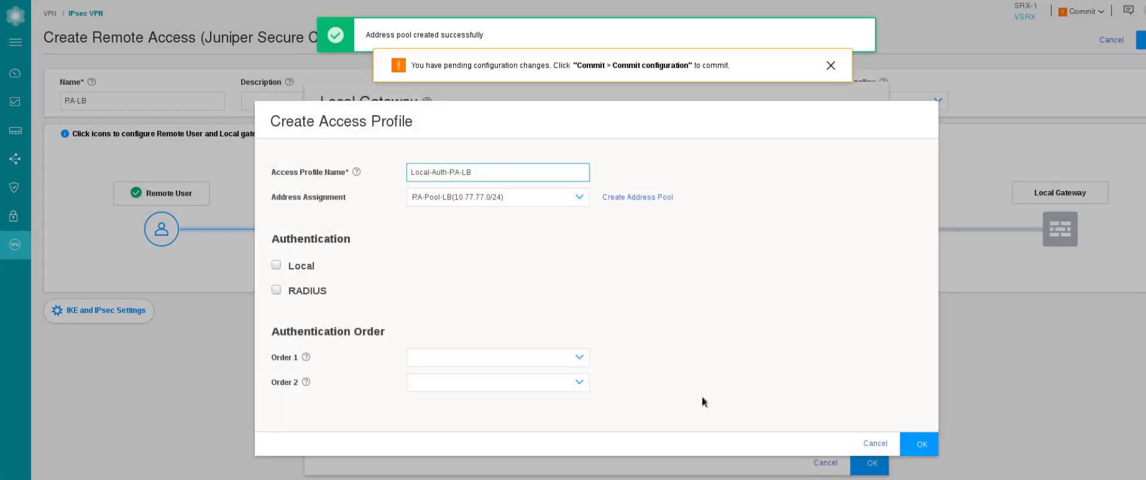
Enable Local authentication (RADIUS left off) and add one local user with a password.
left_click(276, 264)
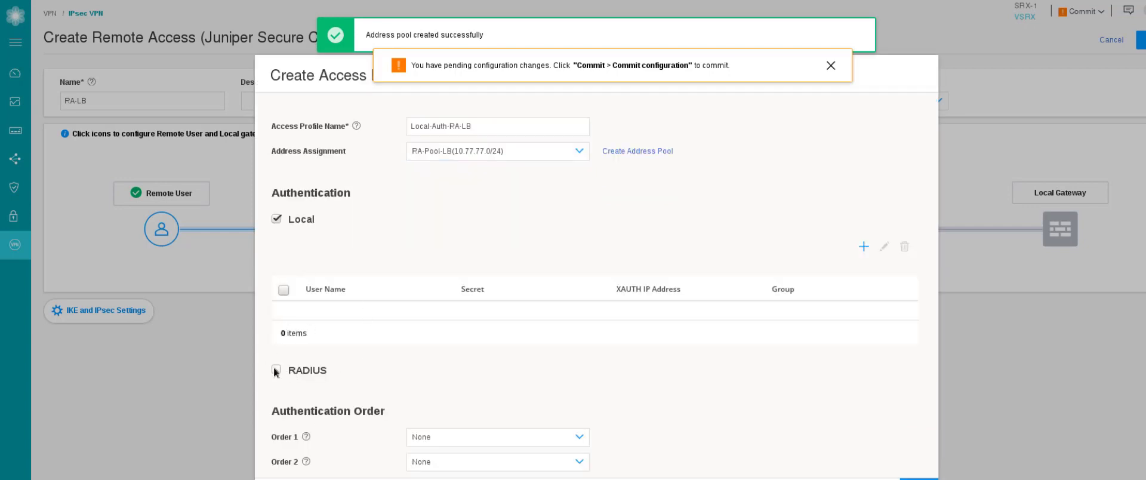
left_click(275, 370)
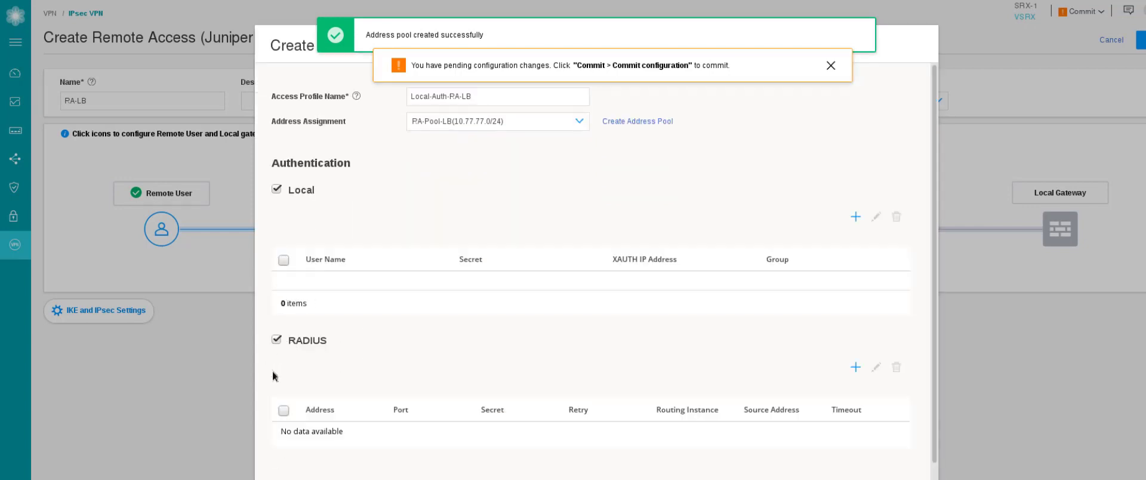
left_click(276, 340)
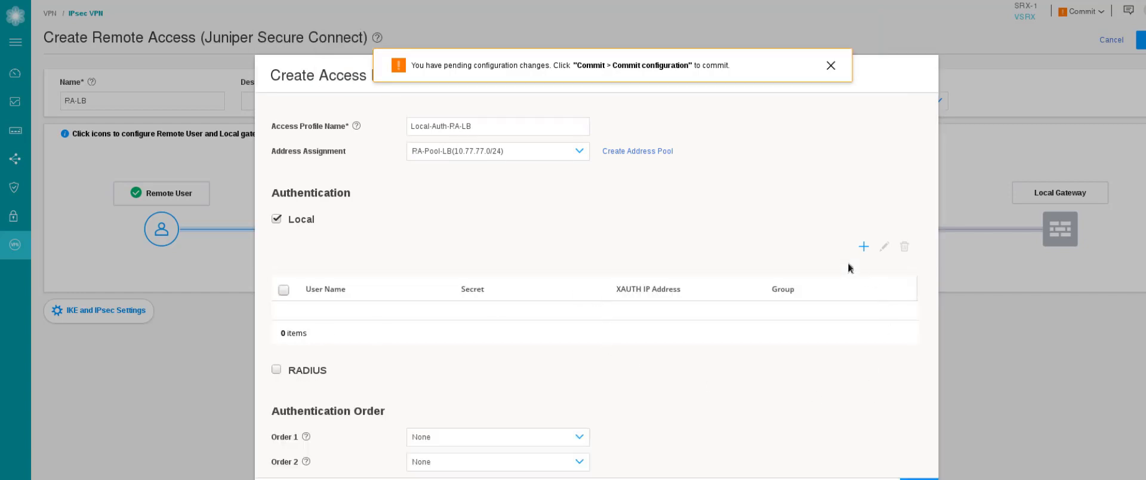
left_click(864, 247)
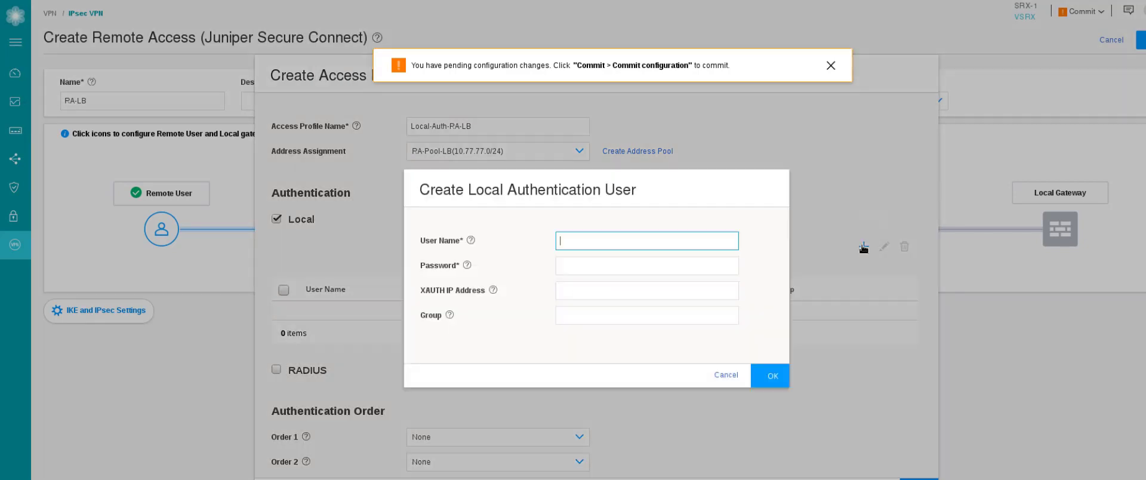
type("lab")
key("Tab")
type("lab123")
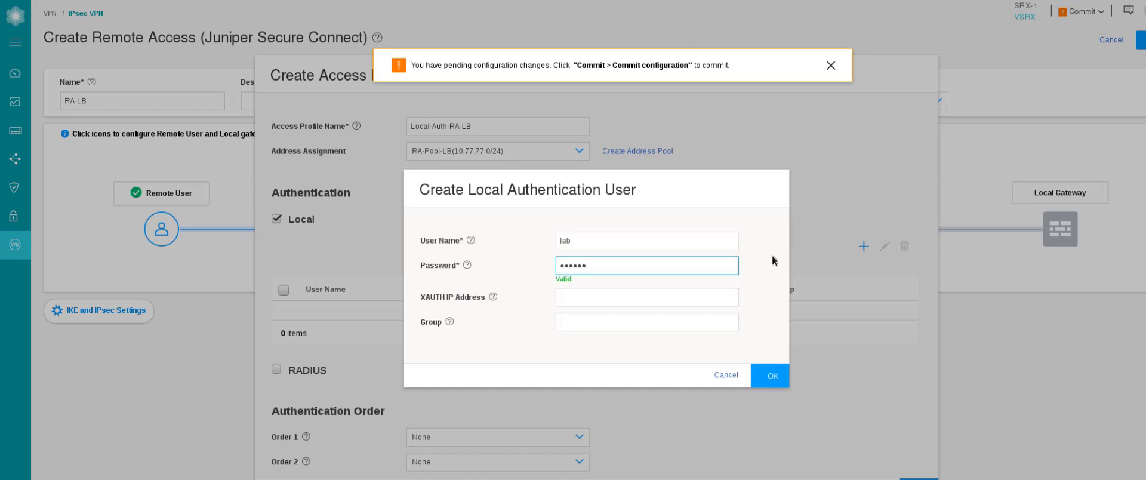
left_click(770, 374)
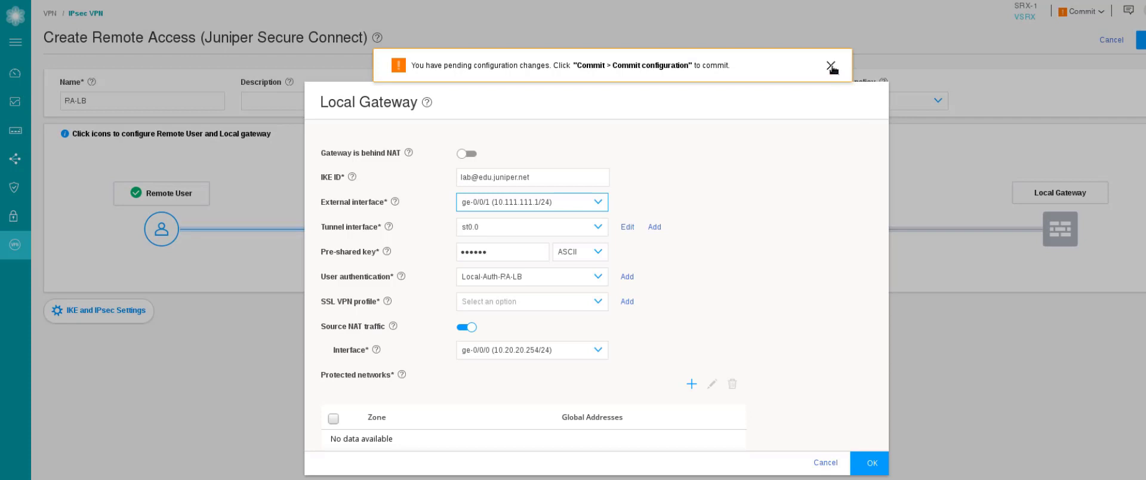
Start a new SSL VPN profile named SSL-Pro-LB.
left_click(838, 71)
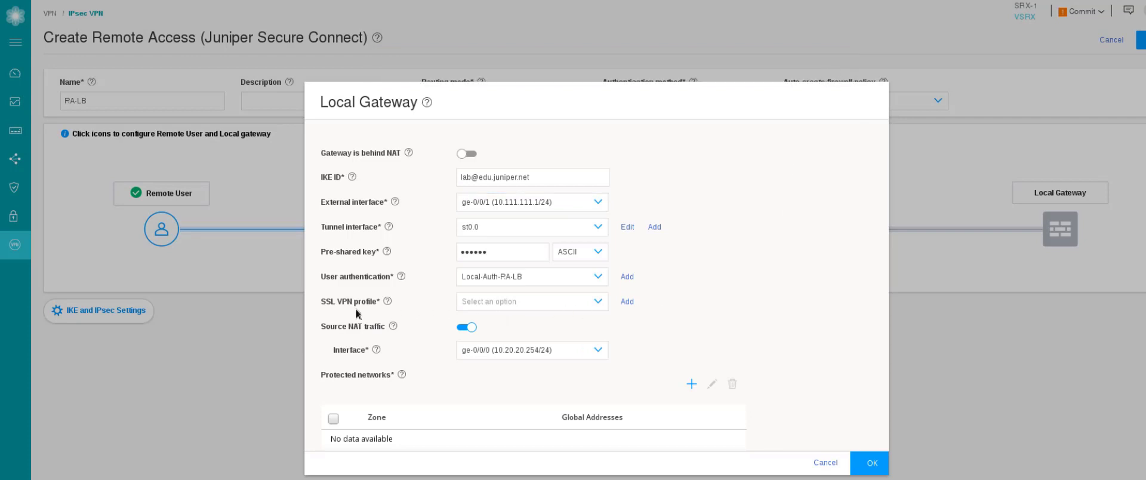
left_click(518, 303)
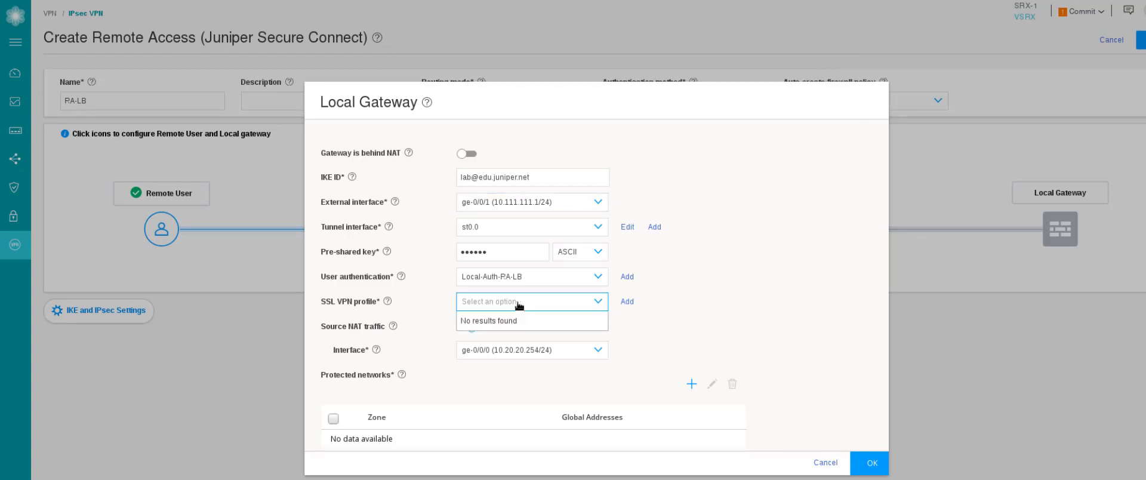
left_click(629, 316)
left_click(627, 302)
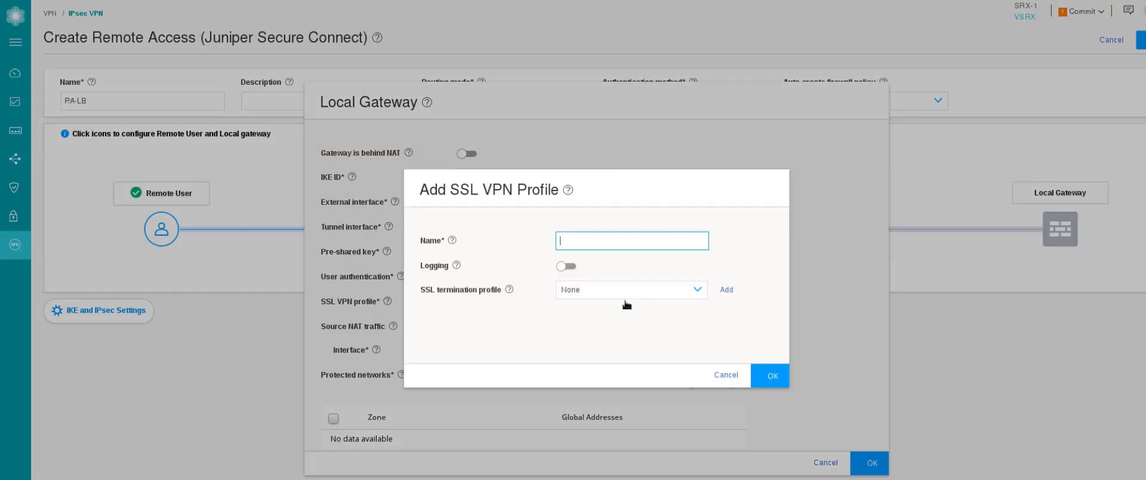
type("SSL-")
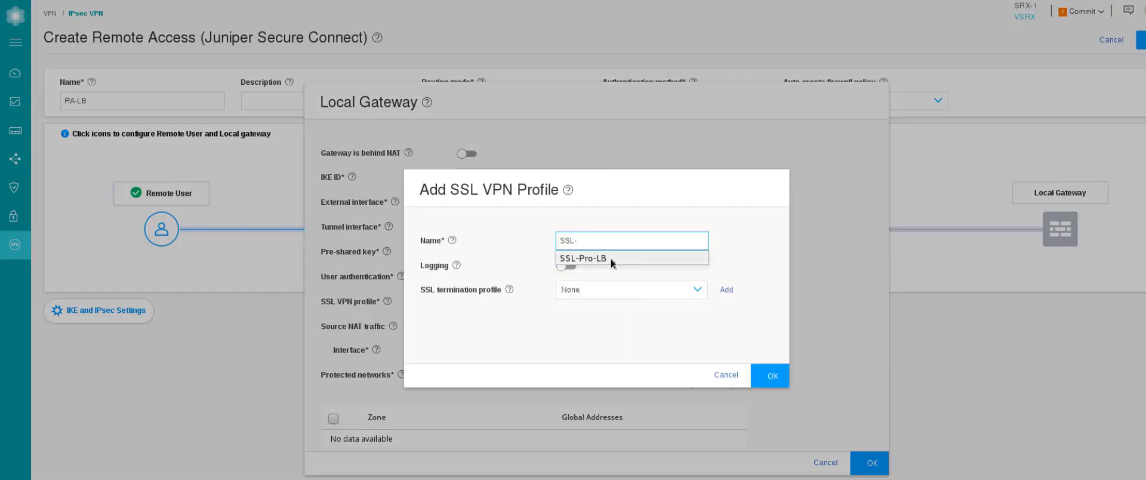
left_click(610, 258)
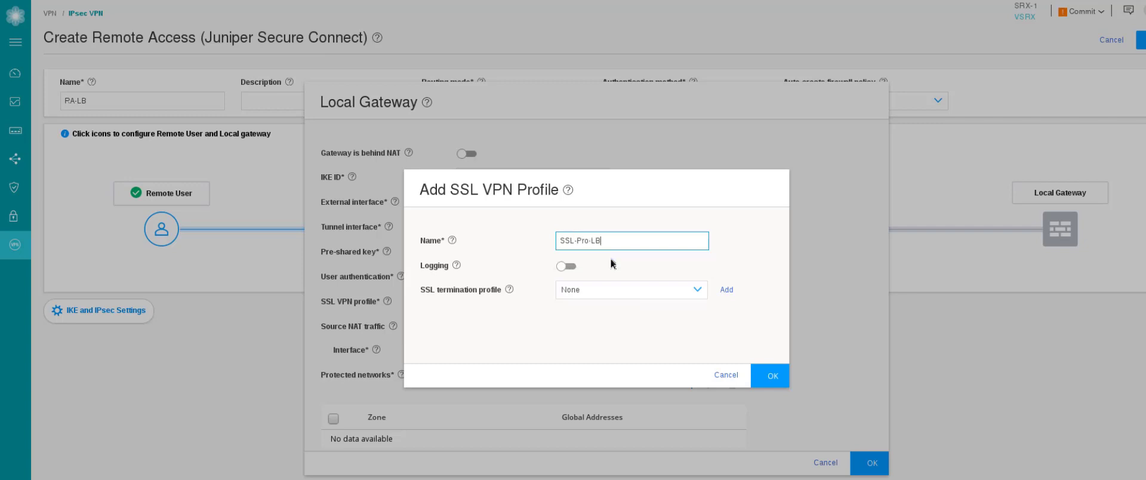
Add termination profile SSL-Term-LB with JuniperEdu (RSA) certificate and save both profiles.
left_click(591, 293)
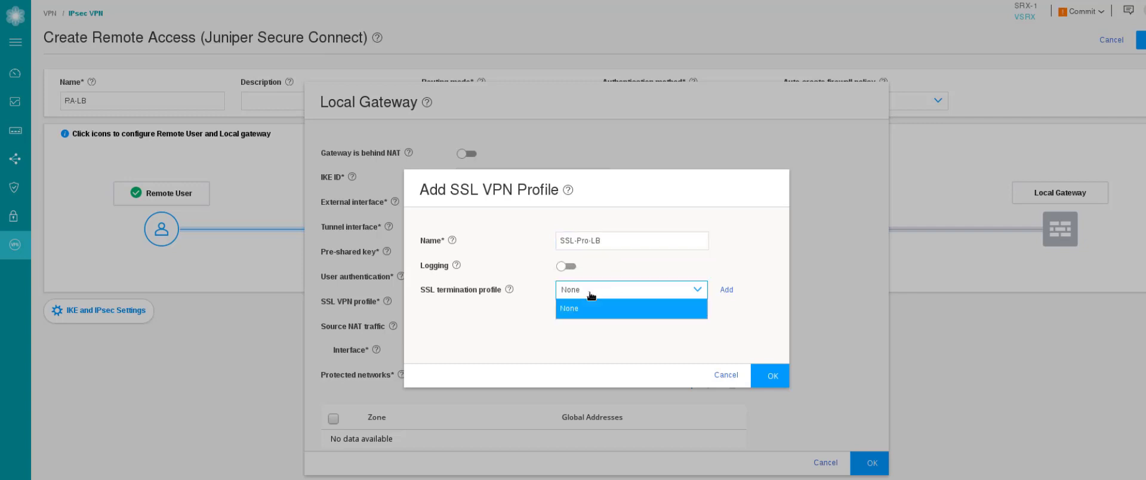
left_click(727, 290)
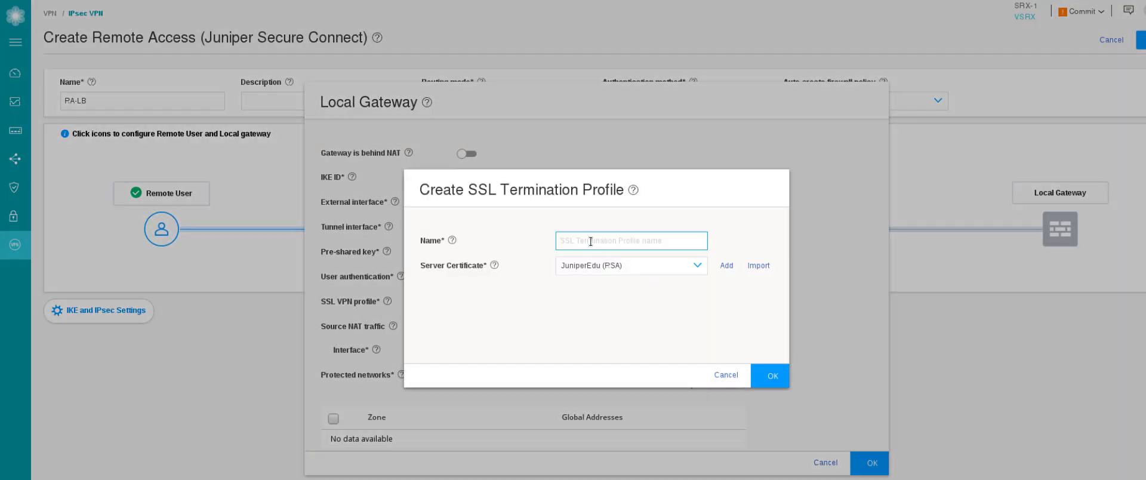
type("SSL-Term-LB")
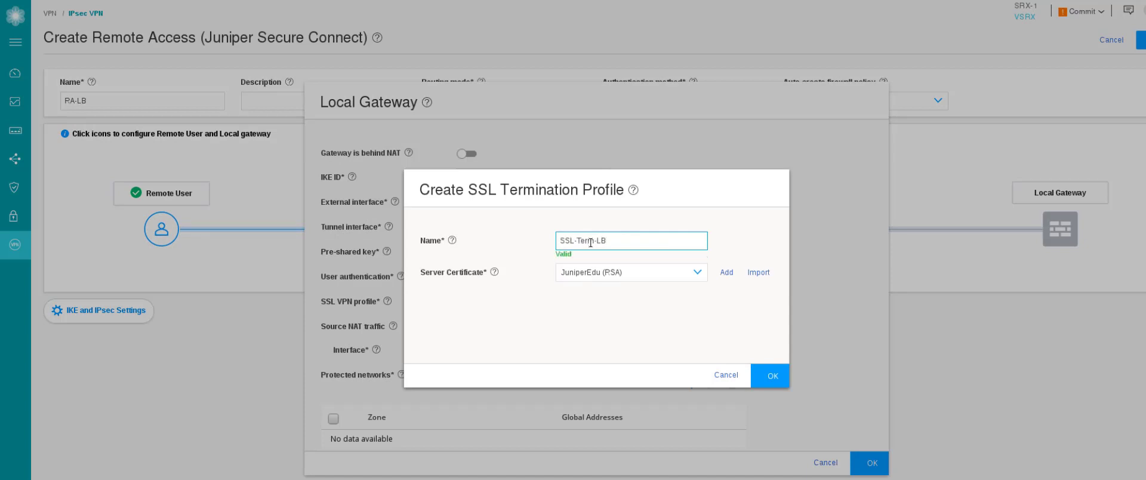
left_click(601, 273)
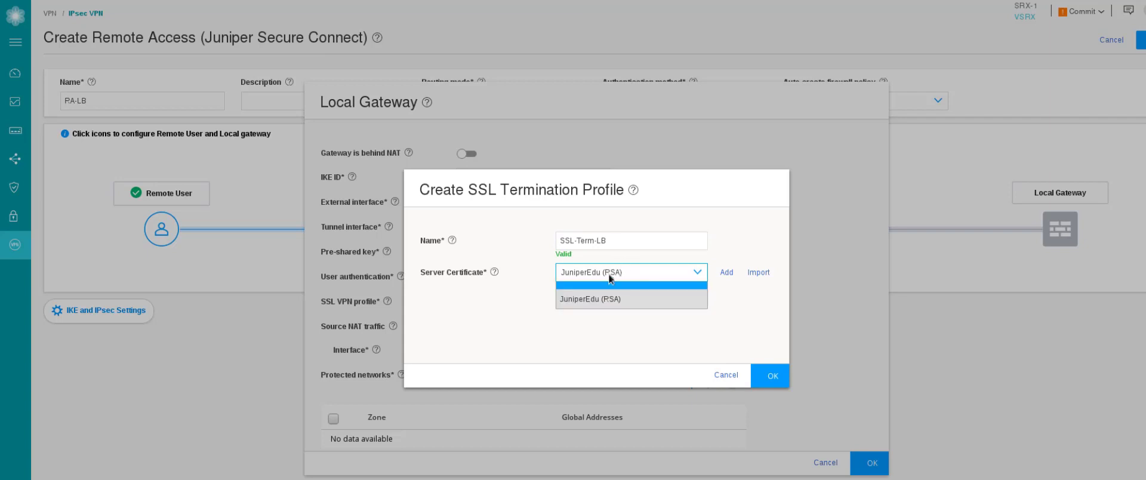
left_click(616, 268)
left_click(663, 266)
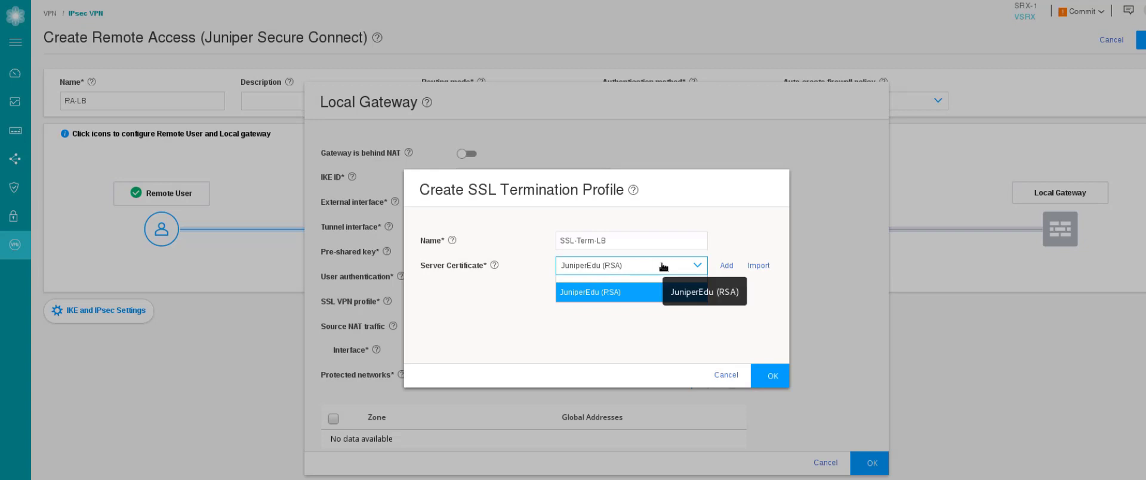
left_click(667, 268)
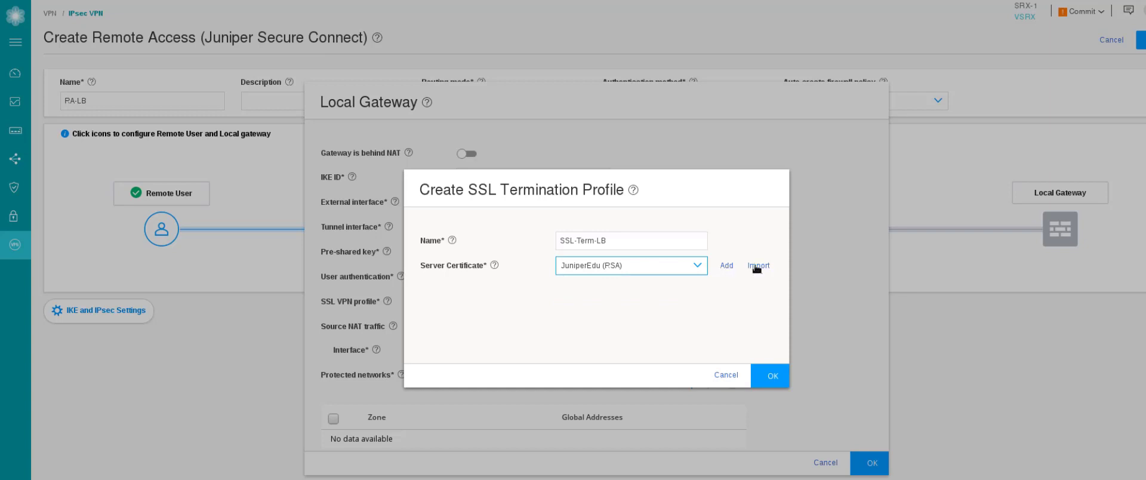
left_click(772, 375)
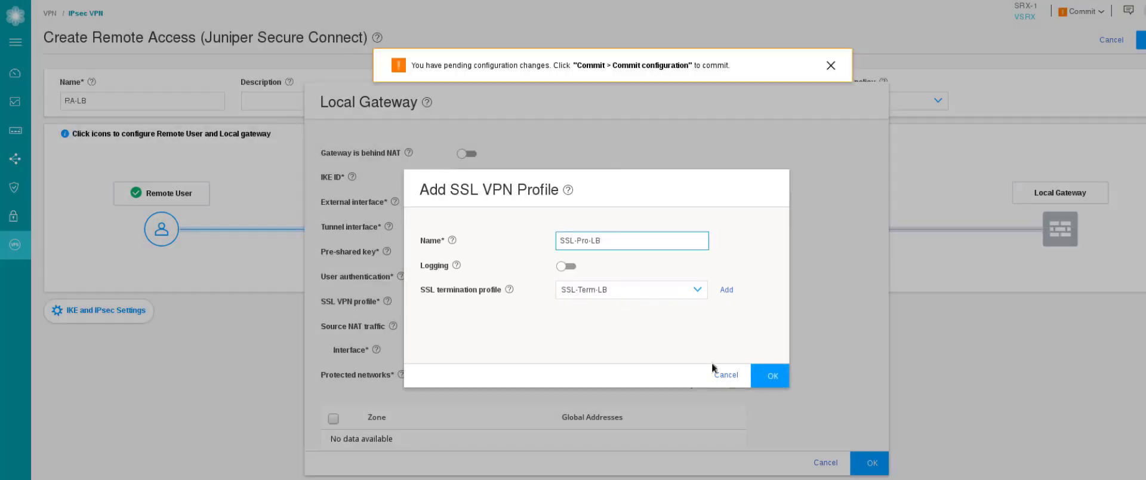
left_click(769, 371)
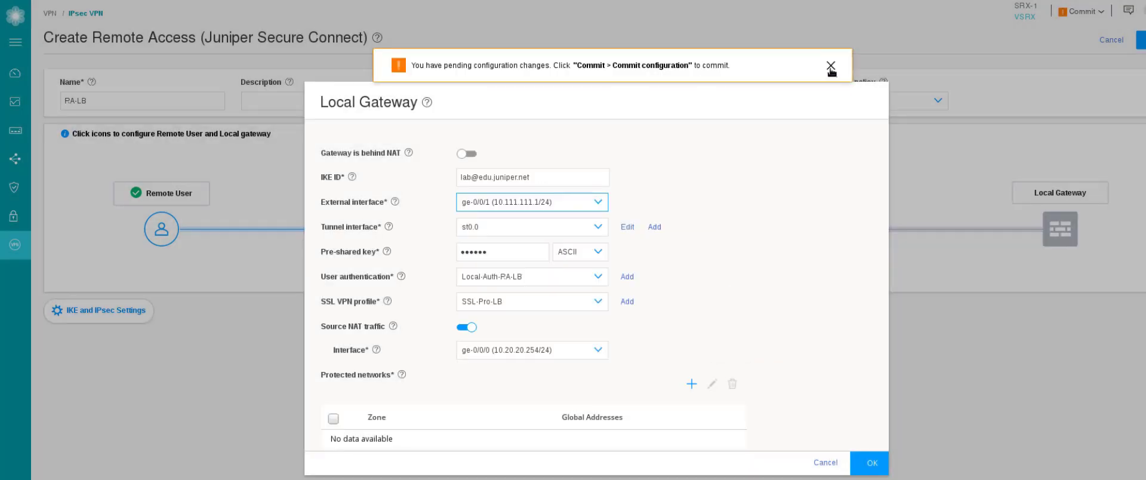
Dismiss the pending-changes banner and set the source NAT interface to ge-0/0/2 (10.60.60.254/24).
left_click(829, 66)
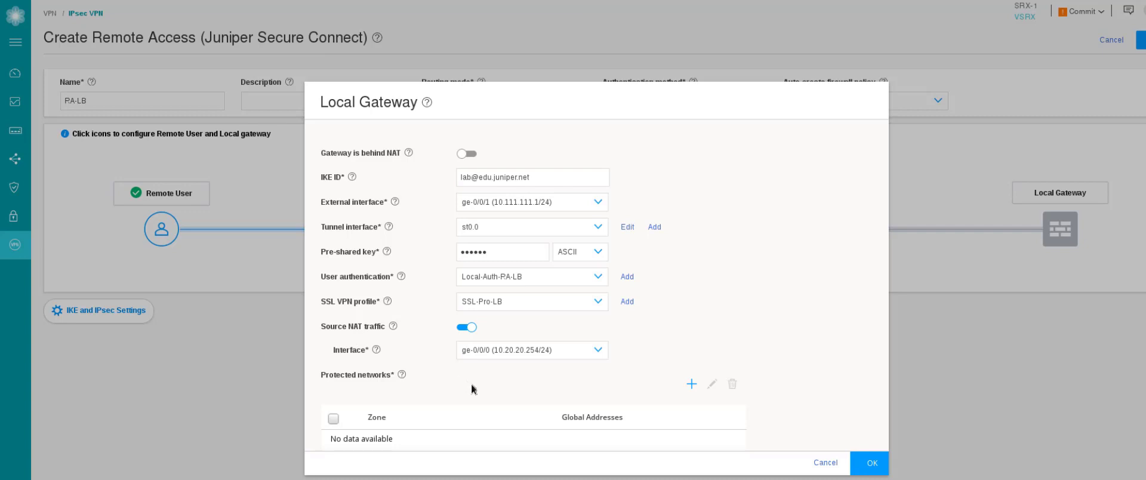
left_click(541, 357)
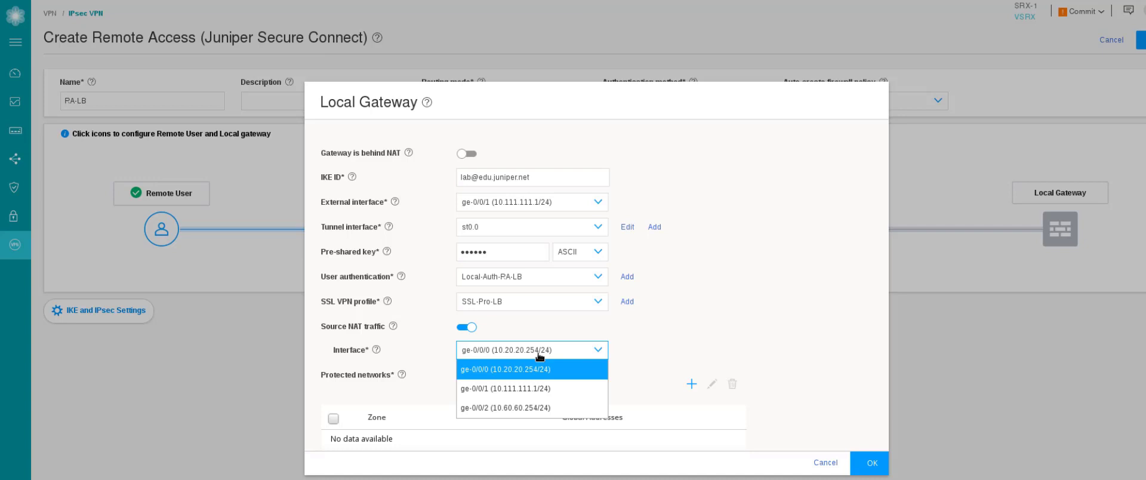
left_click(525, 408)
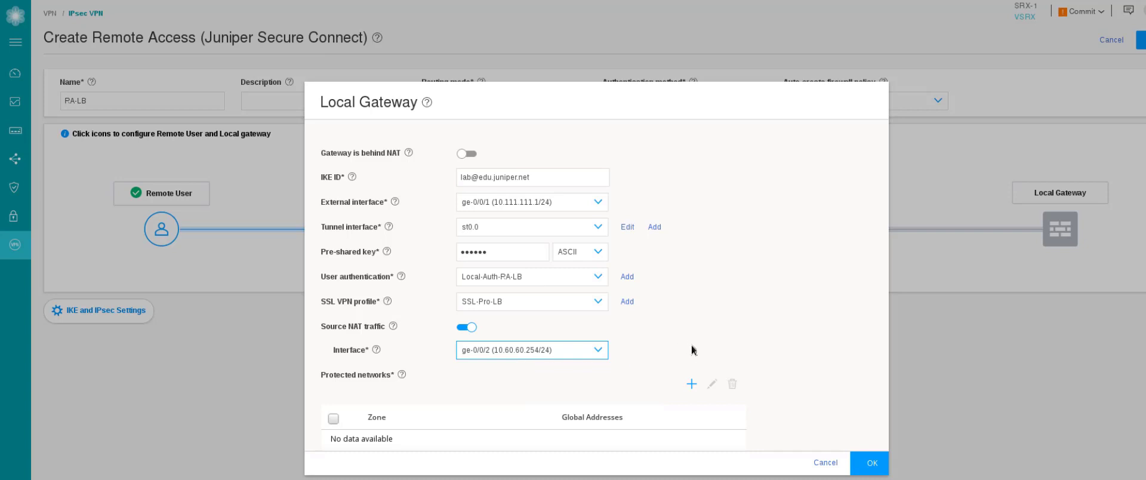
Add a protected network for zone servers with Server-1 (10.60.60.100/32) as its address.
left_click(691, 385)
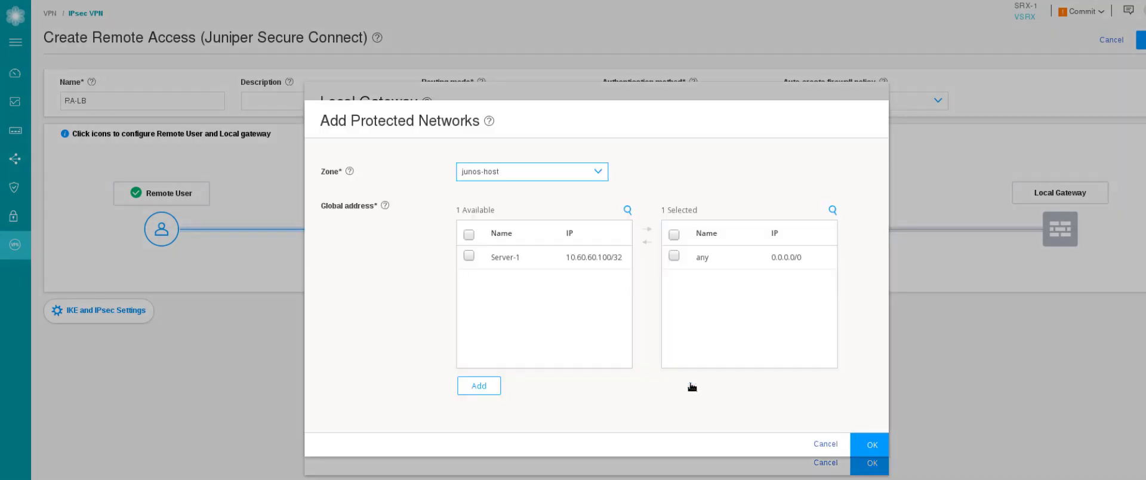
left_click(509, 172)
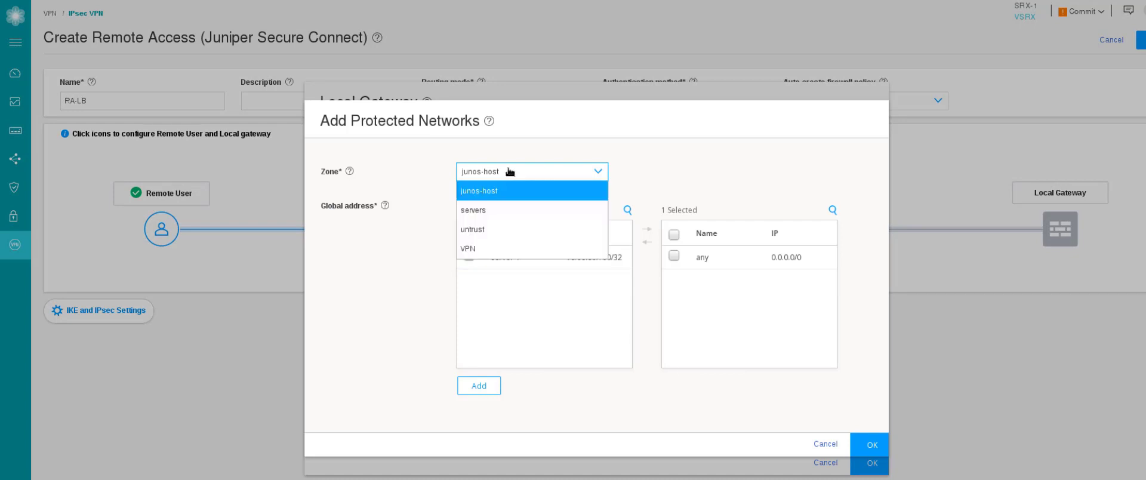
left_click(487, 212)
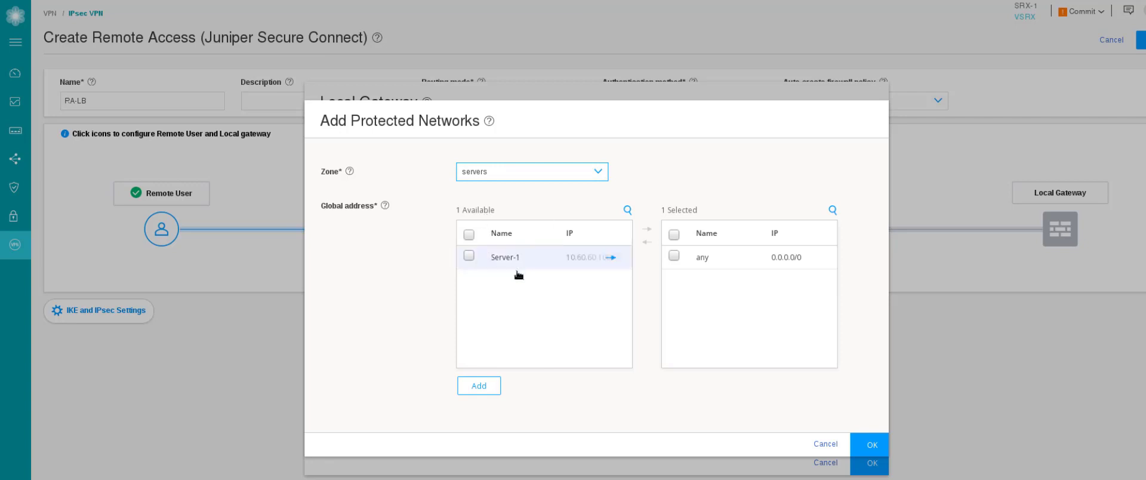
mouse_move(600, 261)
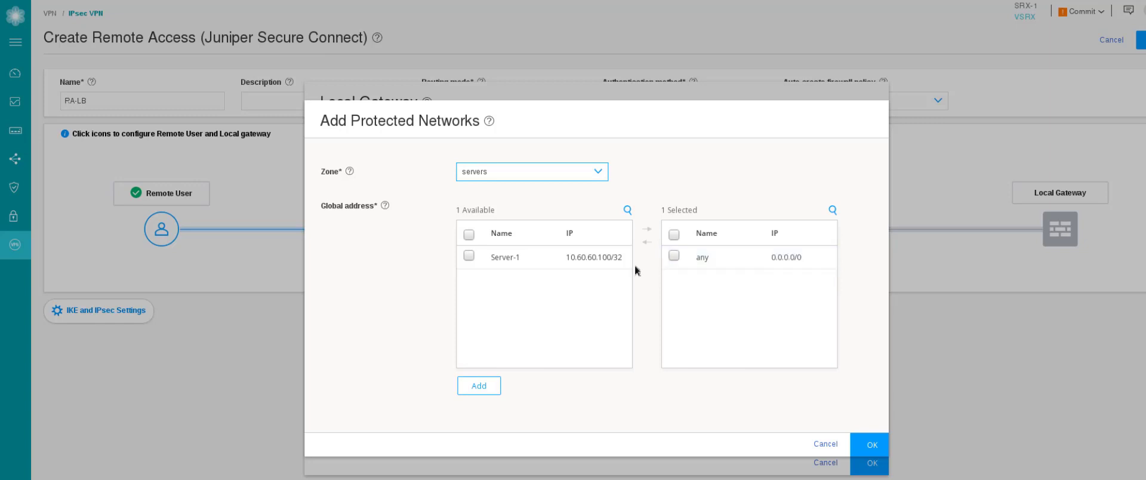
left_click(613, 258)
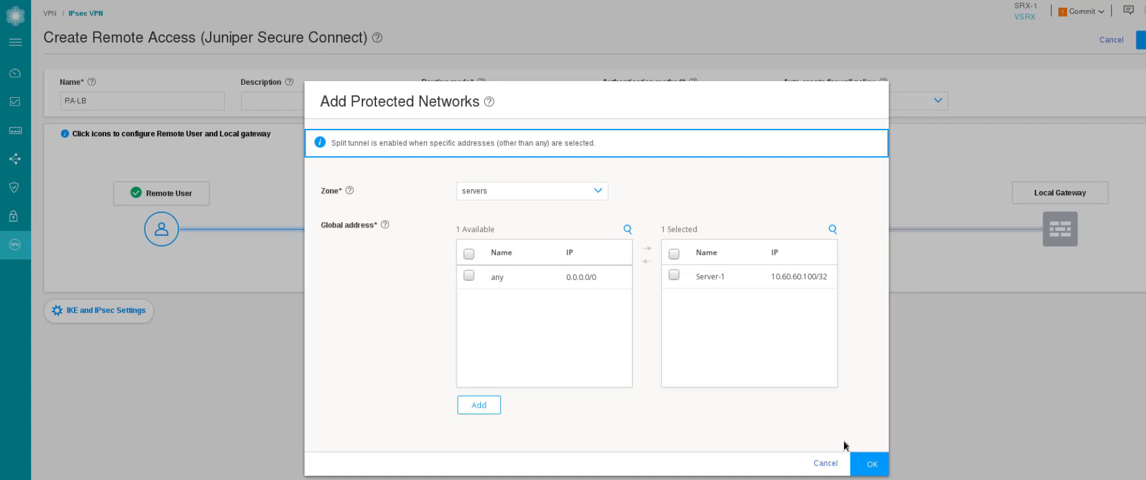
left_click(870, 464)
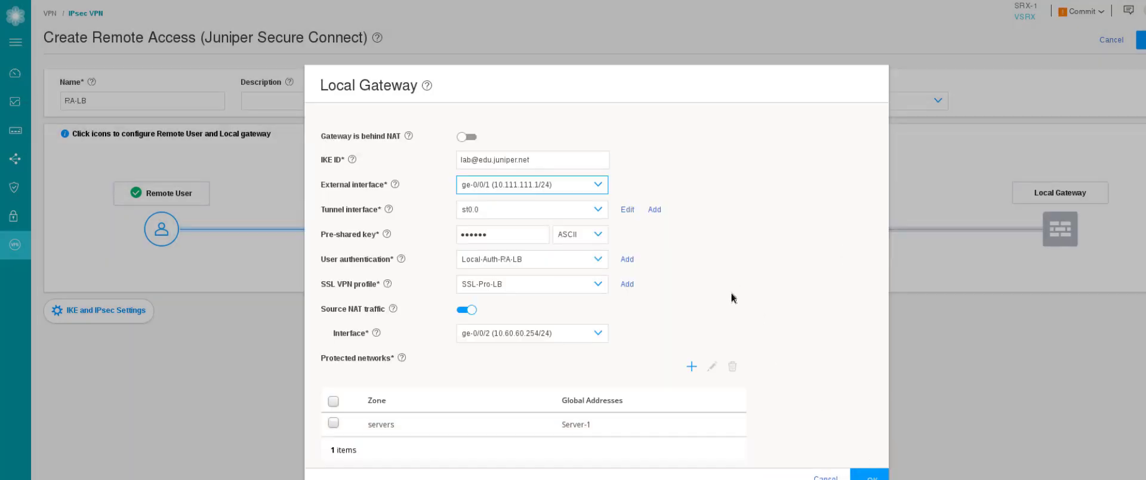
Save the Local Gateway and expand the IKE and IPsec Settings section.
left_click(869, 477)
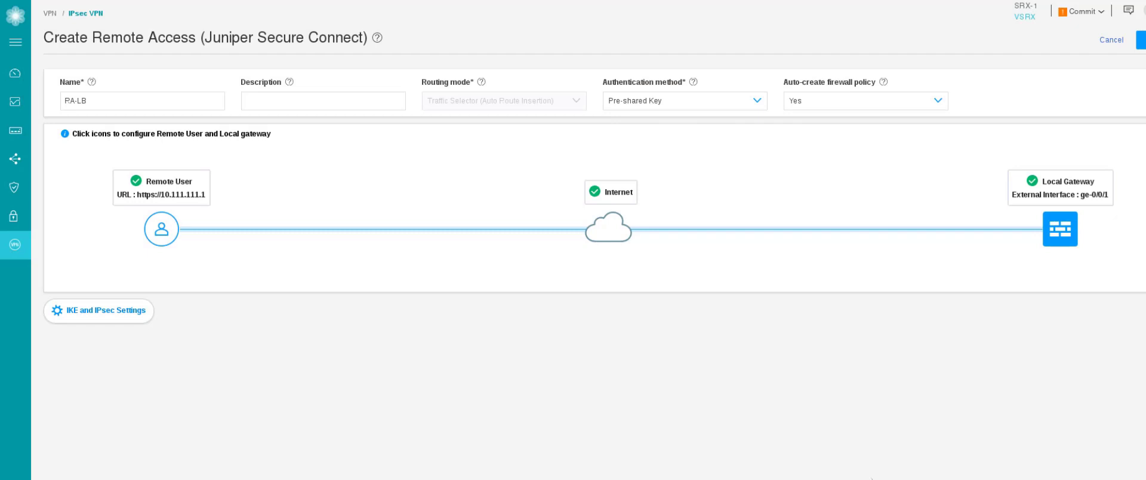
scroll(289, 331, "down", 3)
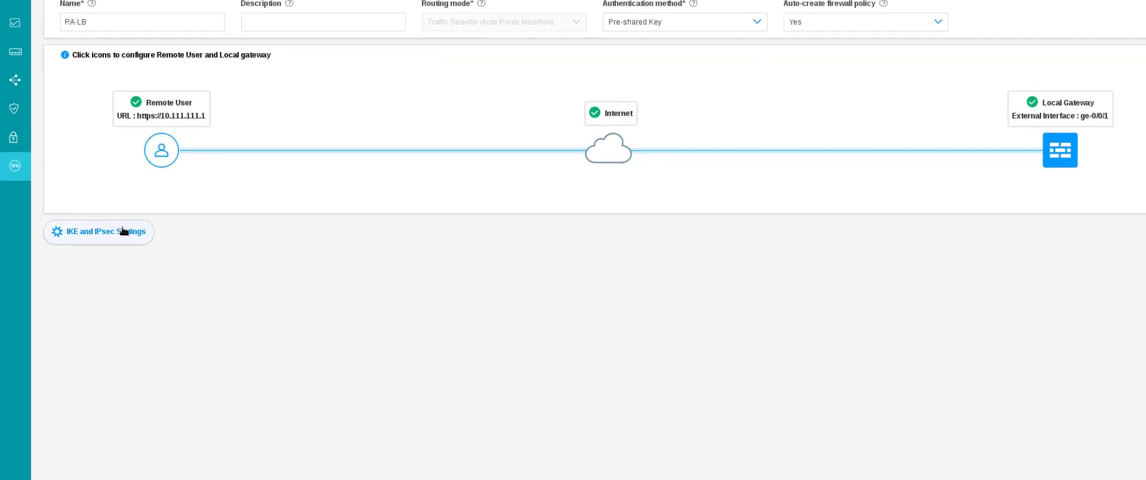
left_click(118, 233)
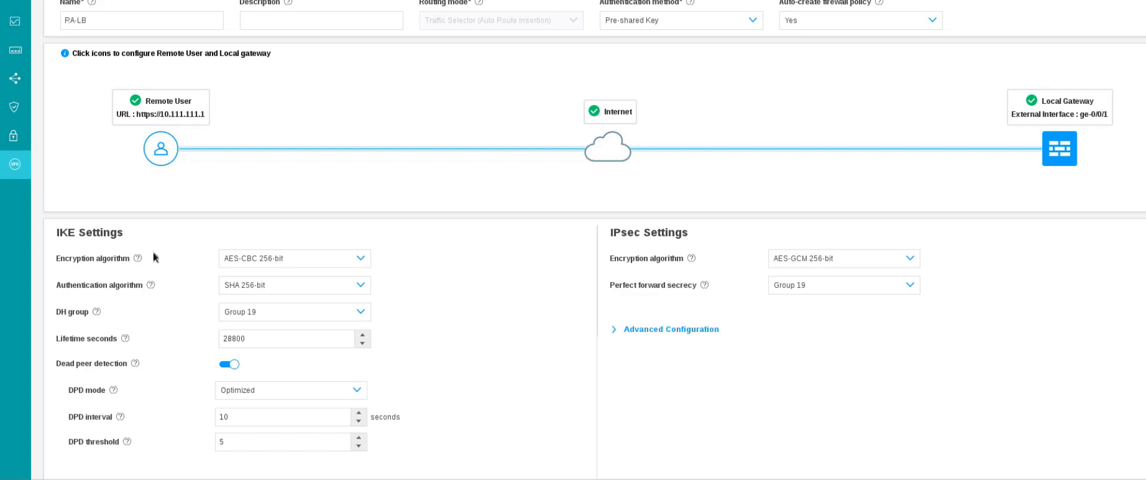
scroll(380, 284, "down", 1)
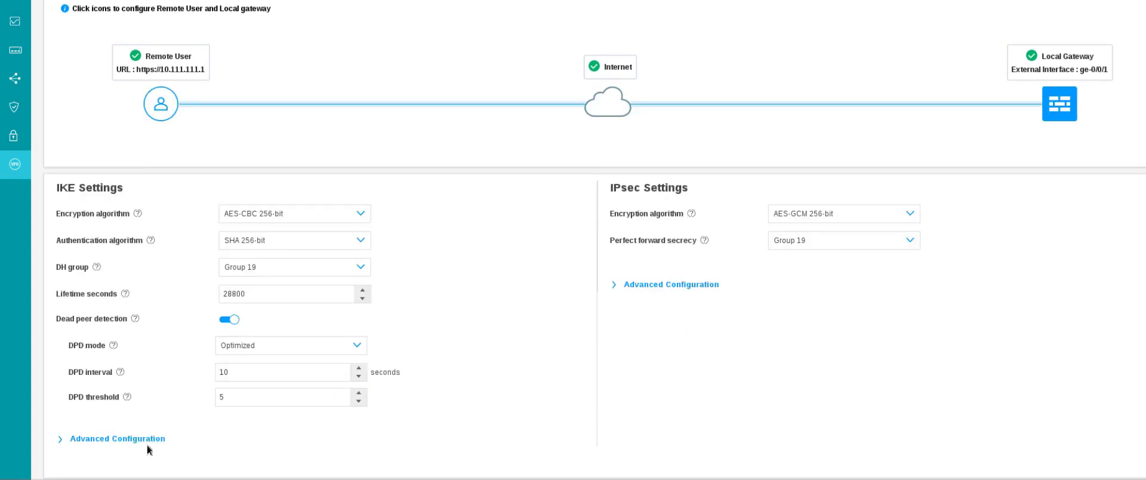
Review the advanced IKE and IPsec options at their defaults, then collapse the section.
left_click(59, 440)
scroll(624, 369, "down", 1)
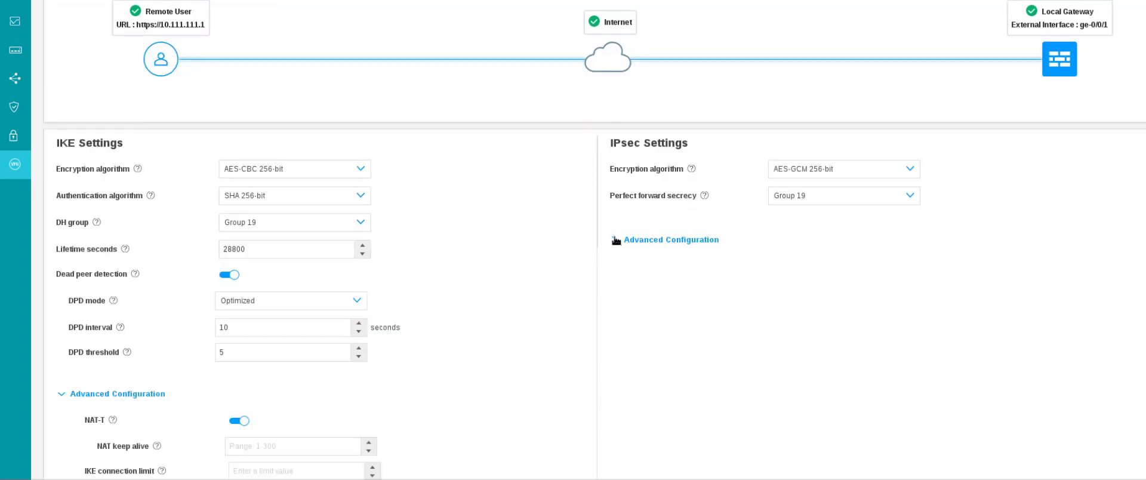
left_click(614, 238)
scroll(487, 320, "down", 2)
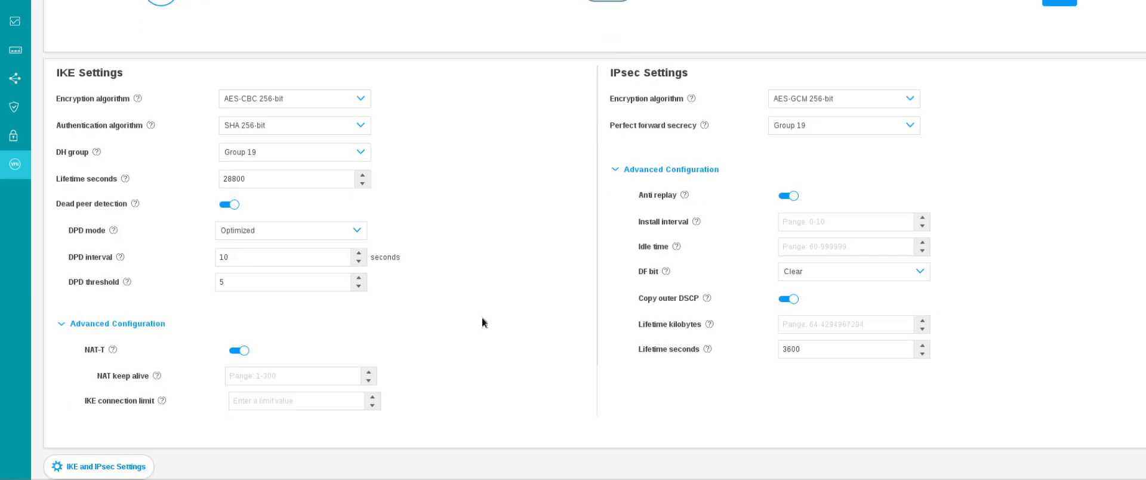
scroll(482, 317, "up", 3)
scroll(273, 413, "down", 3)
left_click(109, 467)
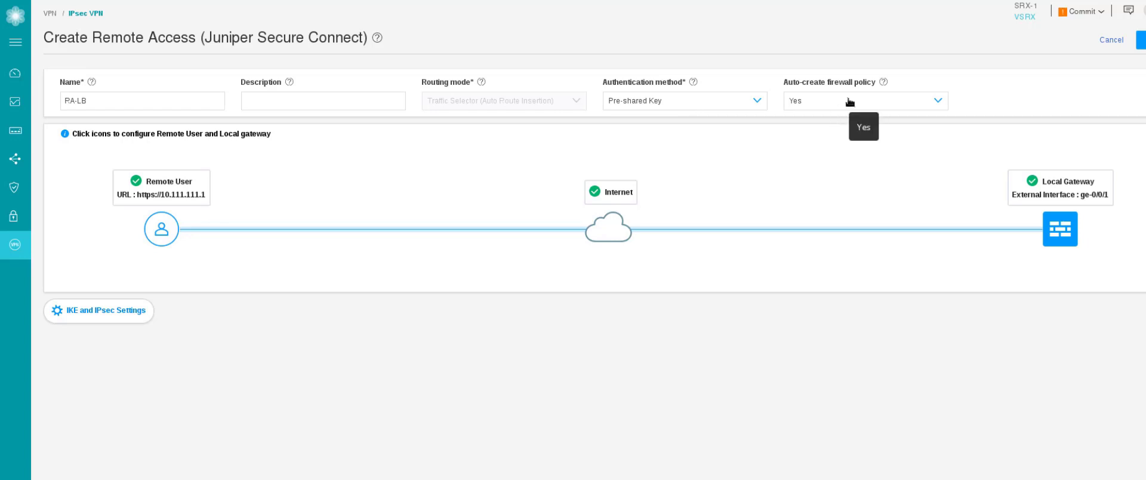
Keep Auto-create firewall policy at Yes and save the RA-LB remote-access VPN.
left_click(850, 100)
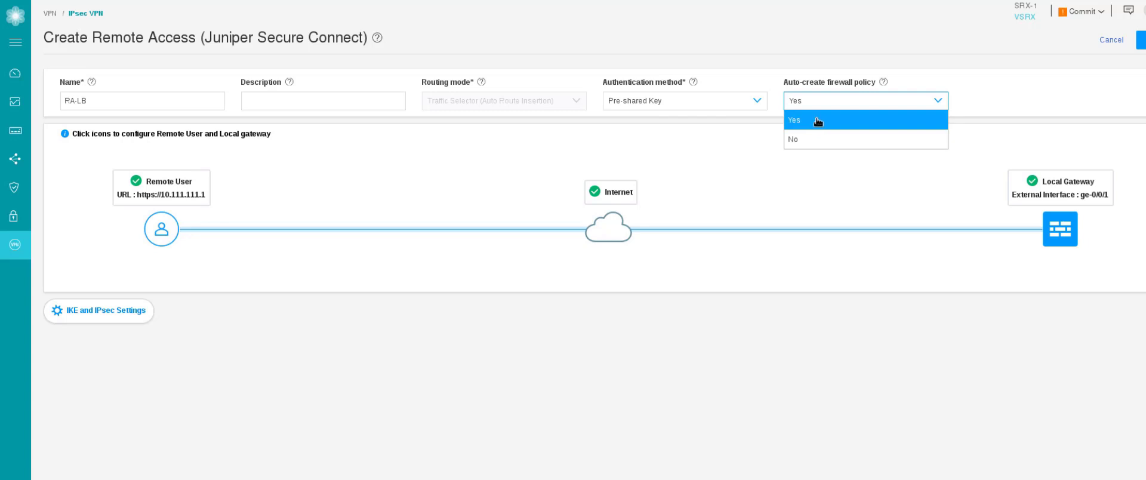
left_click(842, 170)
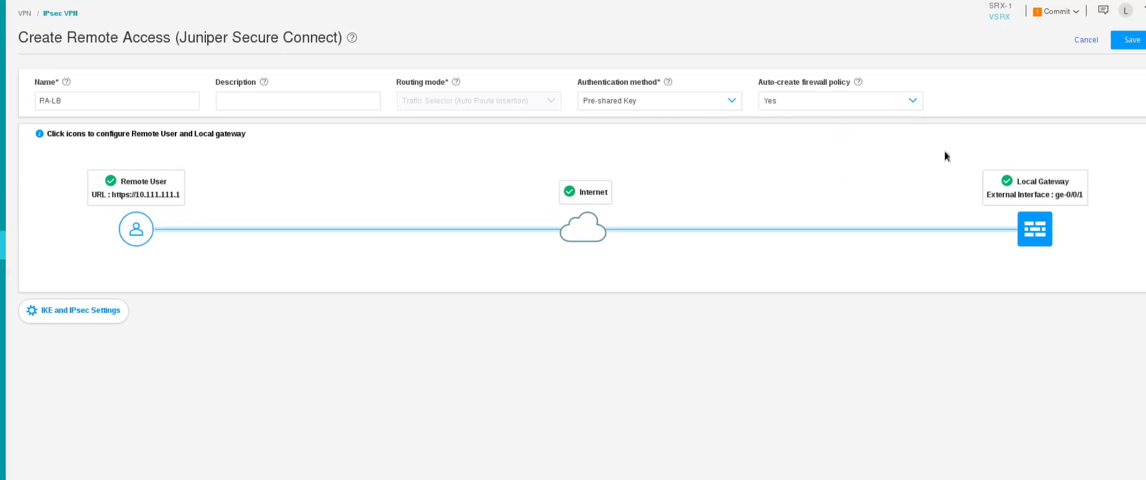
left_click(1130, 42)
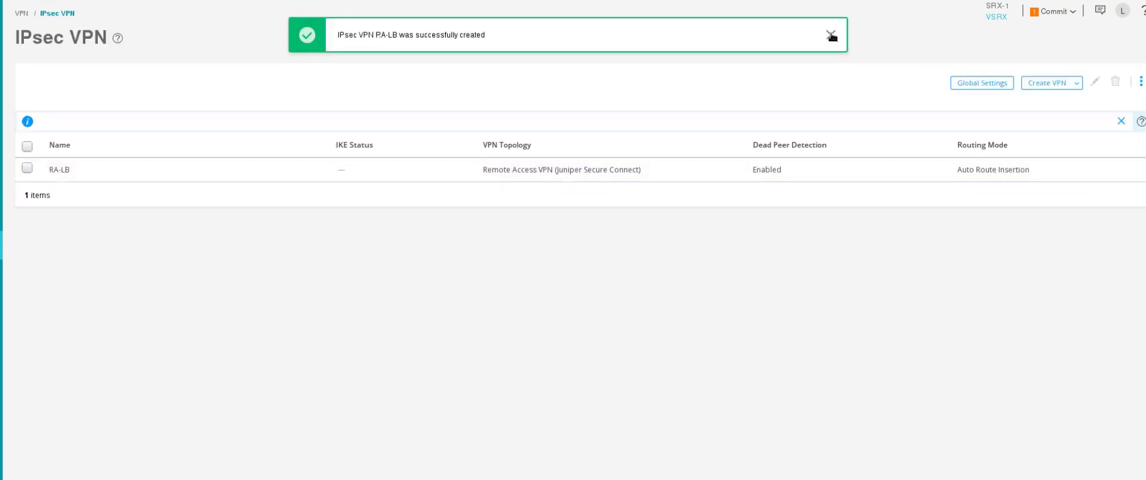
Commit the configuration to the device and dismiss the commit status.
left_click(1055, 12)
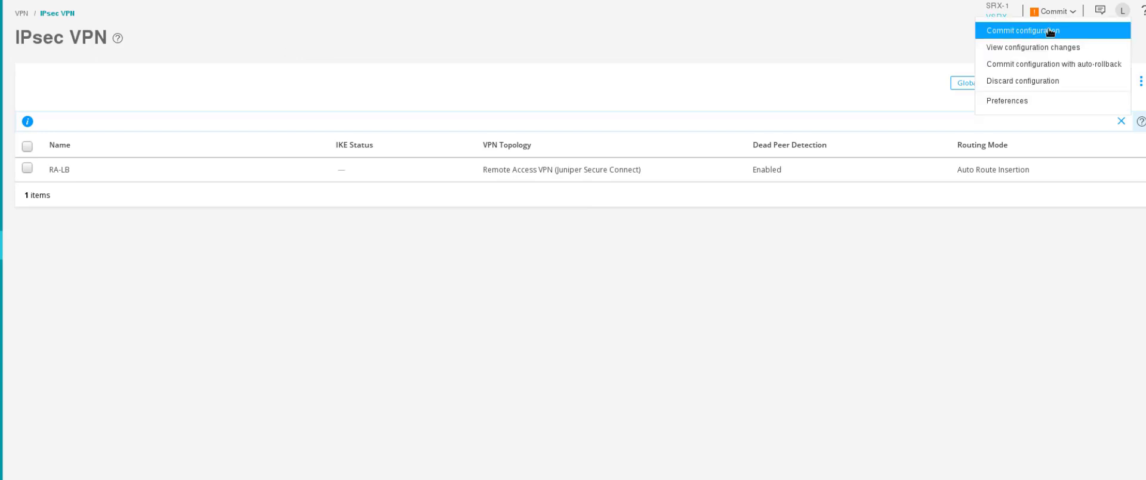
left_click(1050, 31)
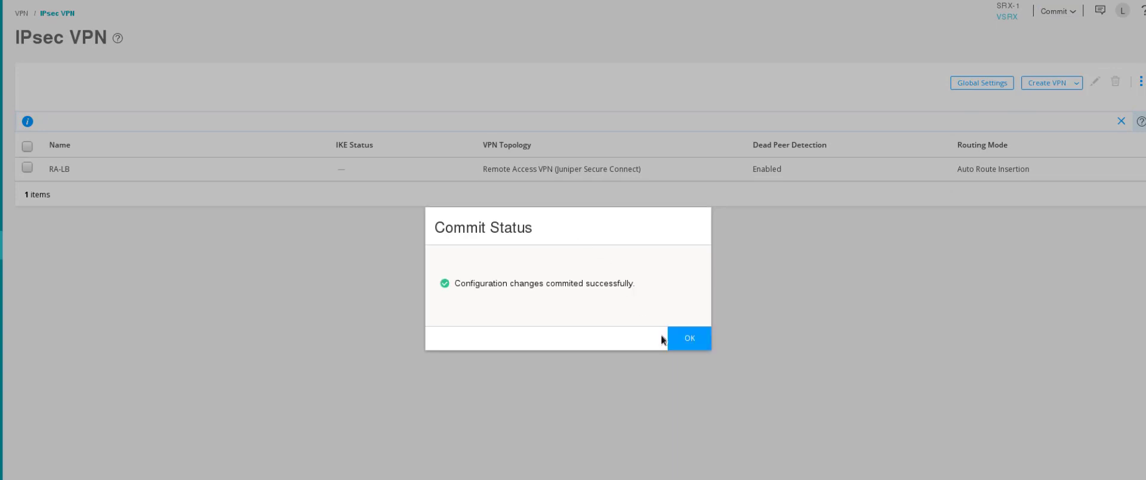
left_click(689, 341)
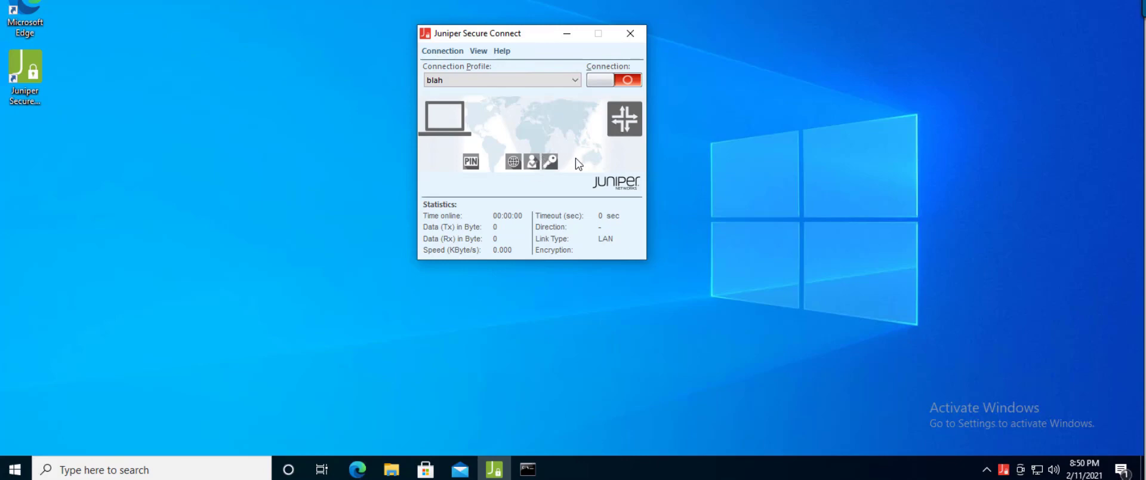
Ping 10.60.60.100 from Command Prompt and stop it with Ctrl+C after it times out.
left_click(527, 469)
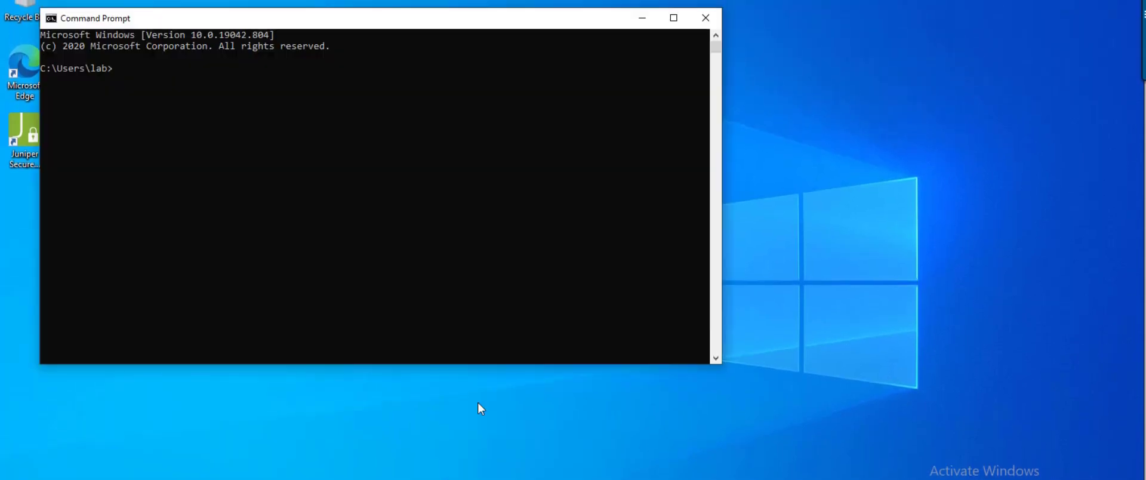
left_click(378, 226)
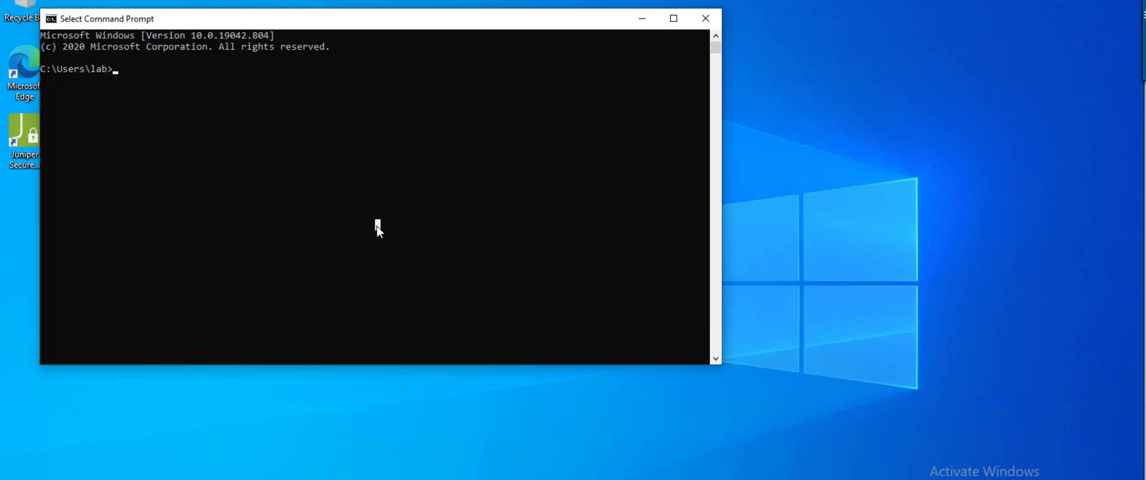
type("ping 10.60.60.")
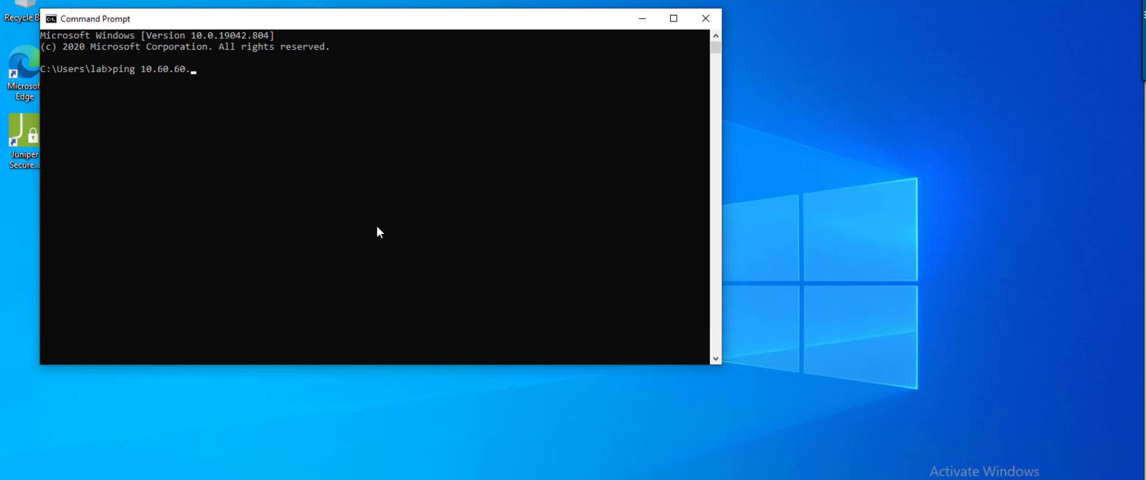
type("100")
key("Return")
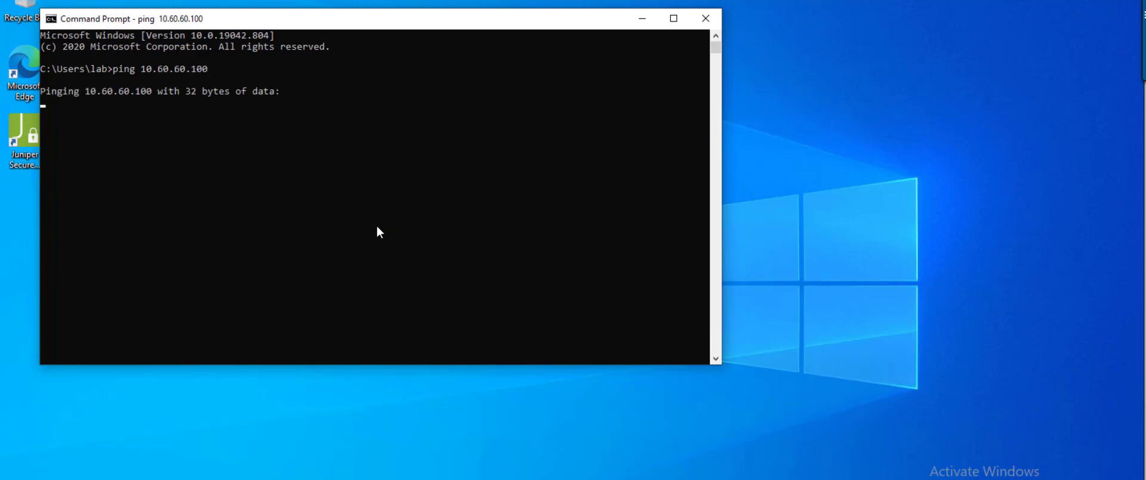
key("ctrl+c")
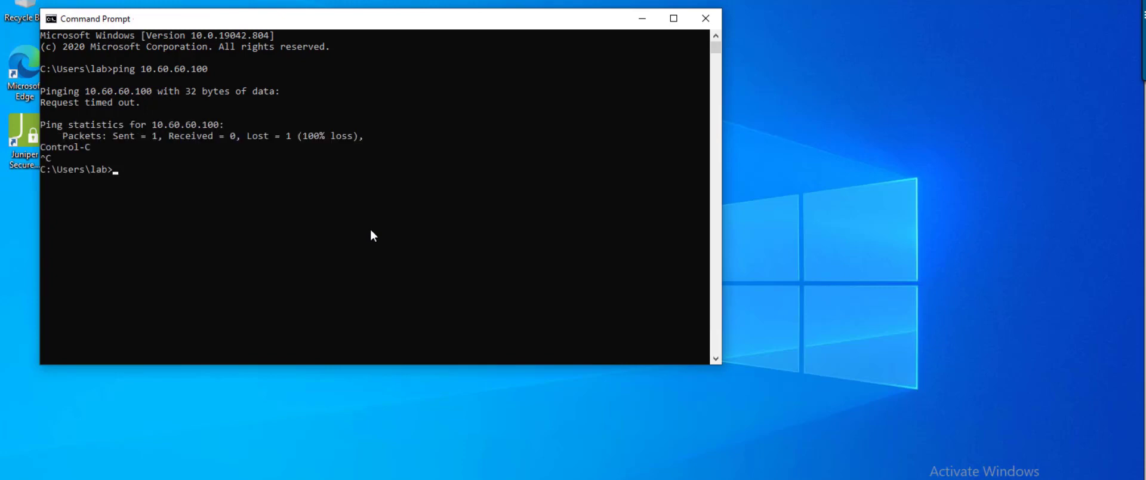
left_click(641, 8)
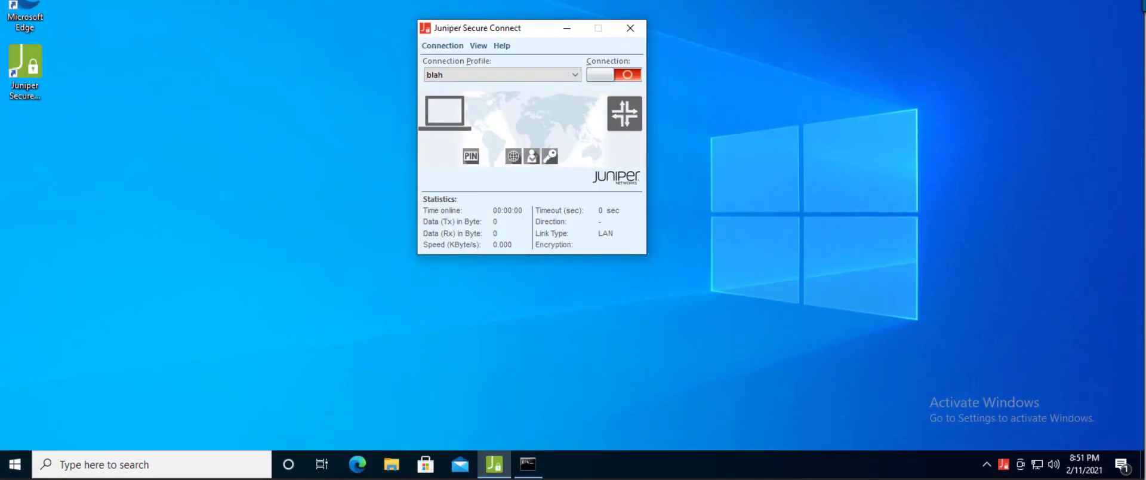
left_click(562, 129)
left_click(503, 97)
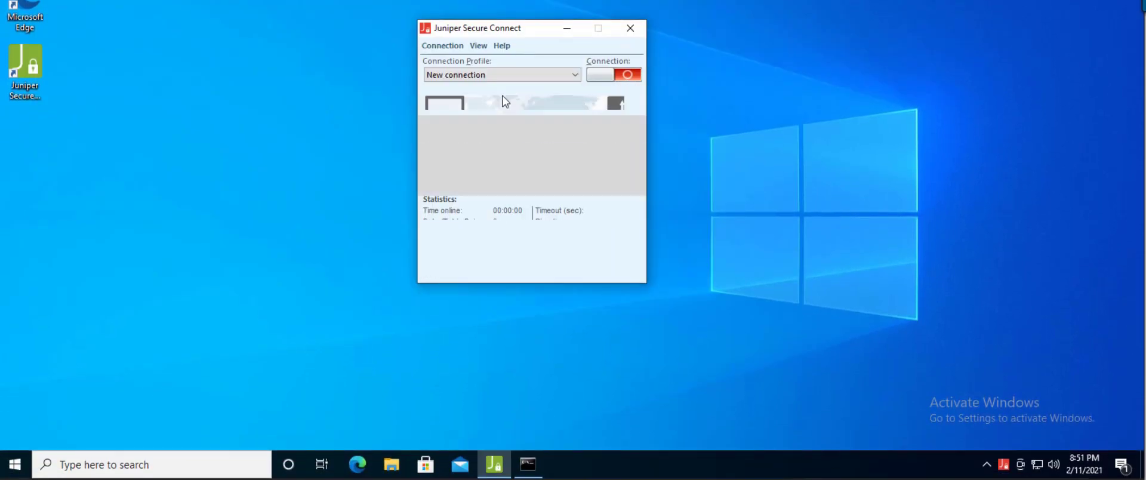
left_click(519, 103)
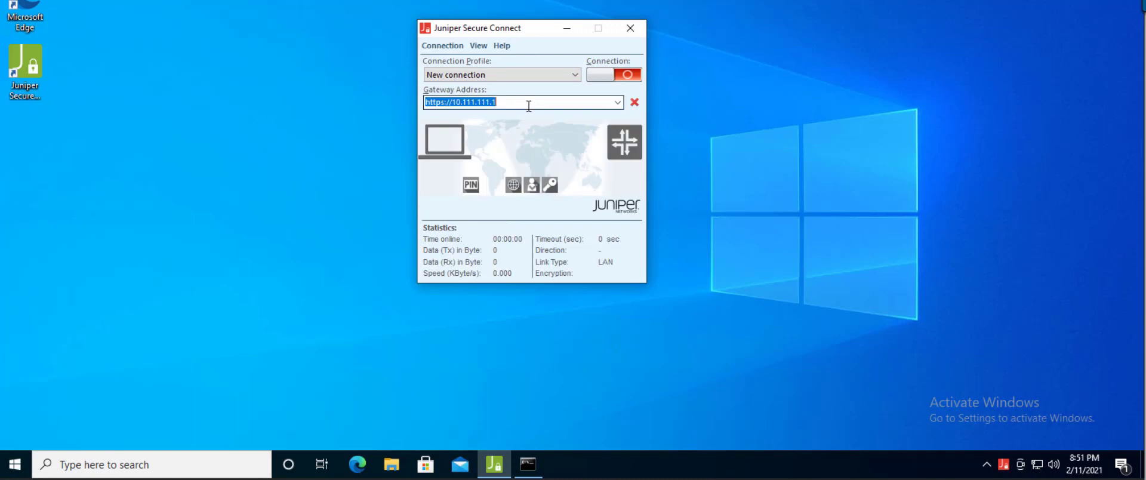
left_click(537, 102)
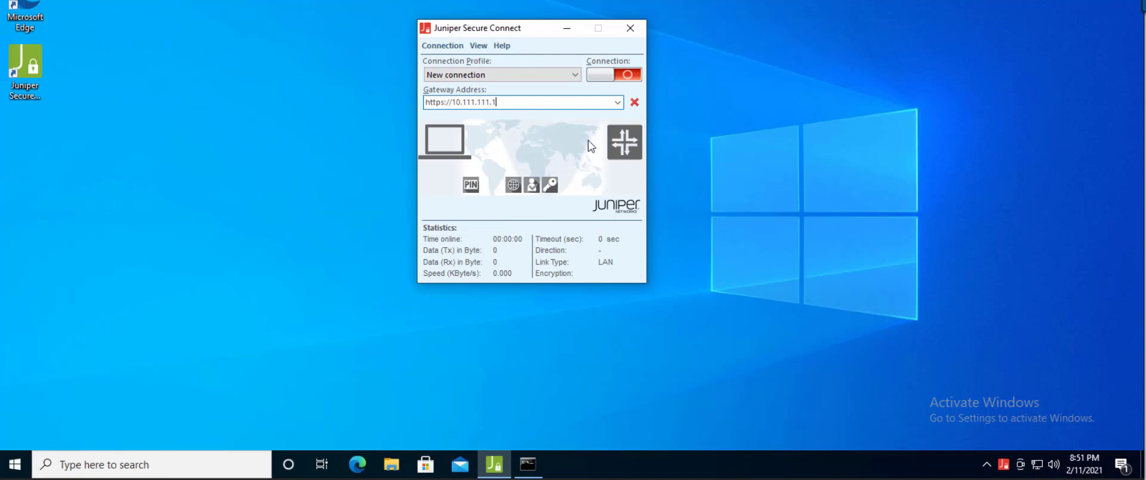
Start the connection and submit the user ID and password.
left_click(603, 78)
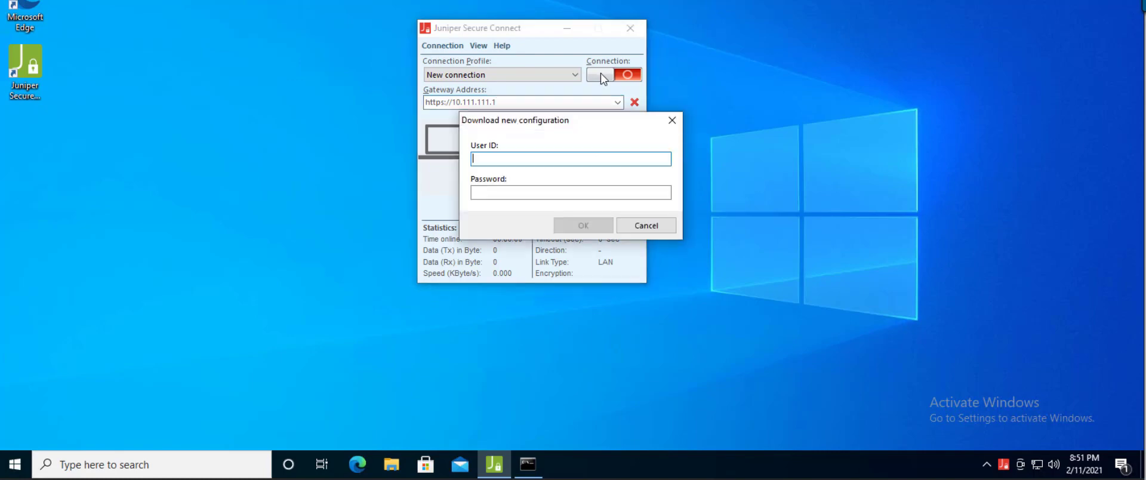
type("lab")
key("Tab")
type("lab")
key("Return")
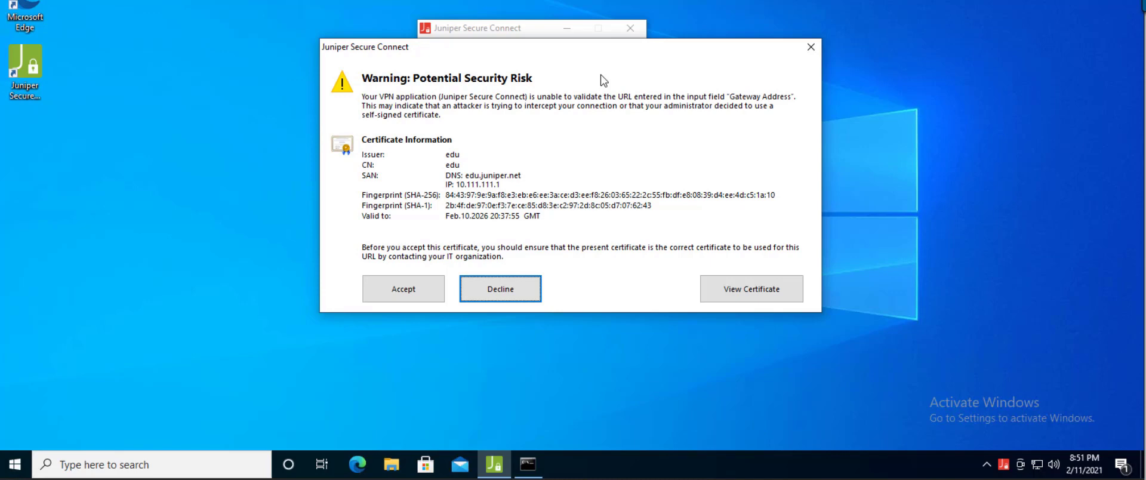
Accept the gateway's self-signed certificate on the Potential Security Risk warning.
left_click(404, 290)
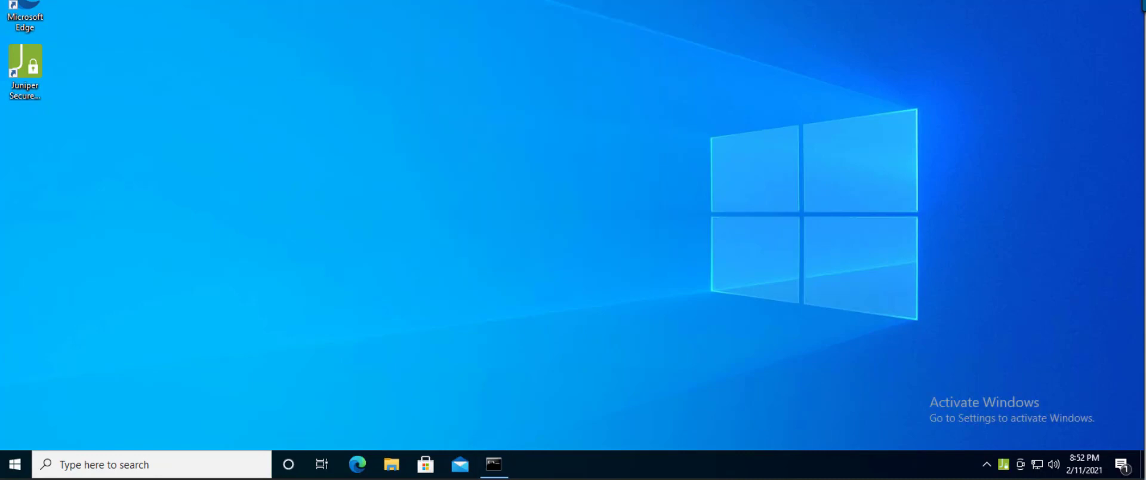
Restore the VPN client, rerun ping 10.60.60.100 for four replies with 0% loss, then minimize Command Prompt.
right_click(1004, 468)
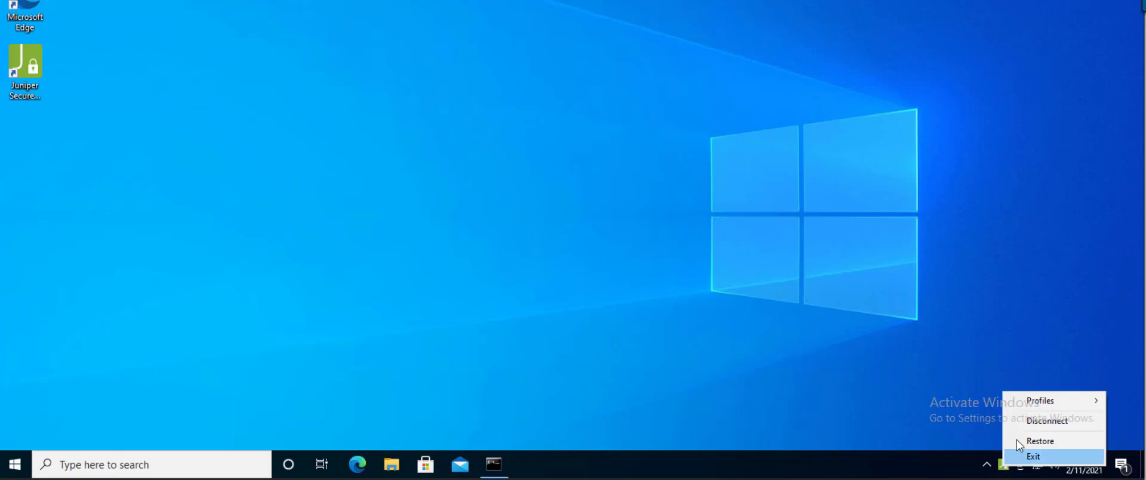
left_click(1036, 444)
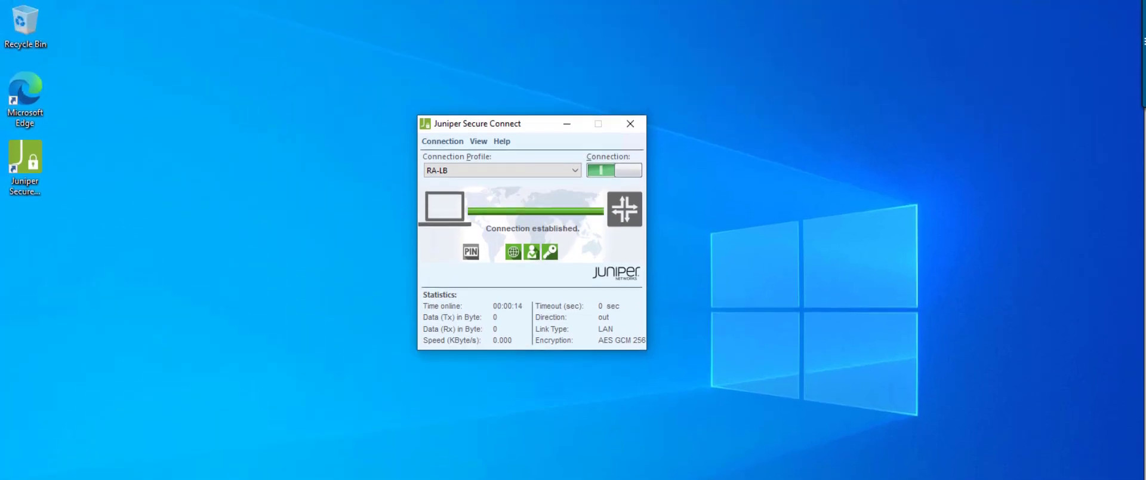
key("alt+Tab")
key("Up")
key("Return")
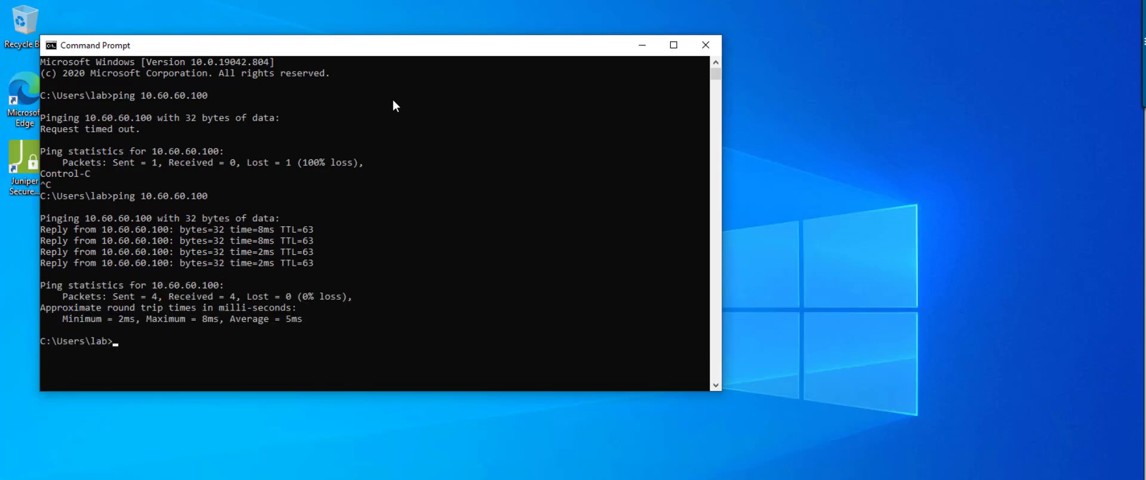
left_click(642, 44)
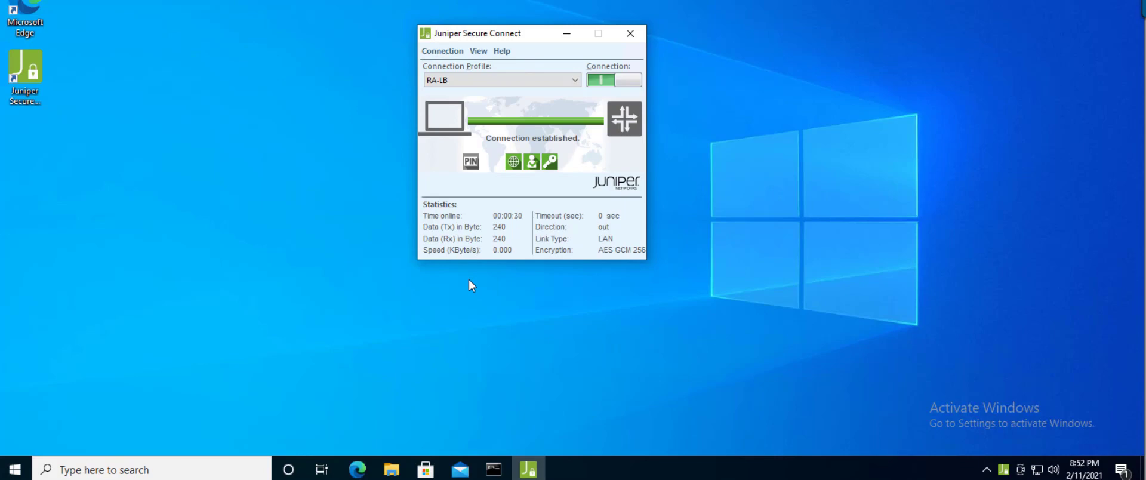
Disconnect RA-LB, reconnect it with the user ID and password, and restore the client window.
left_click(622, 81)
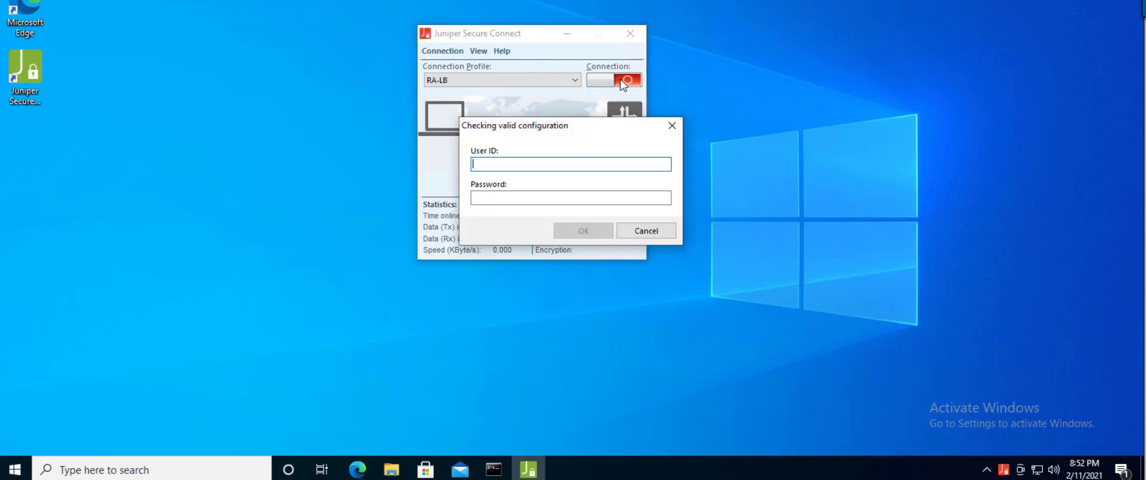
left_click(646, 230)
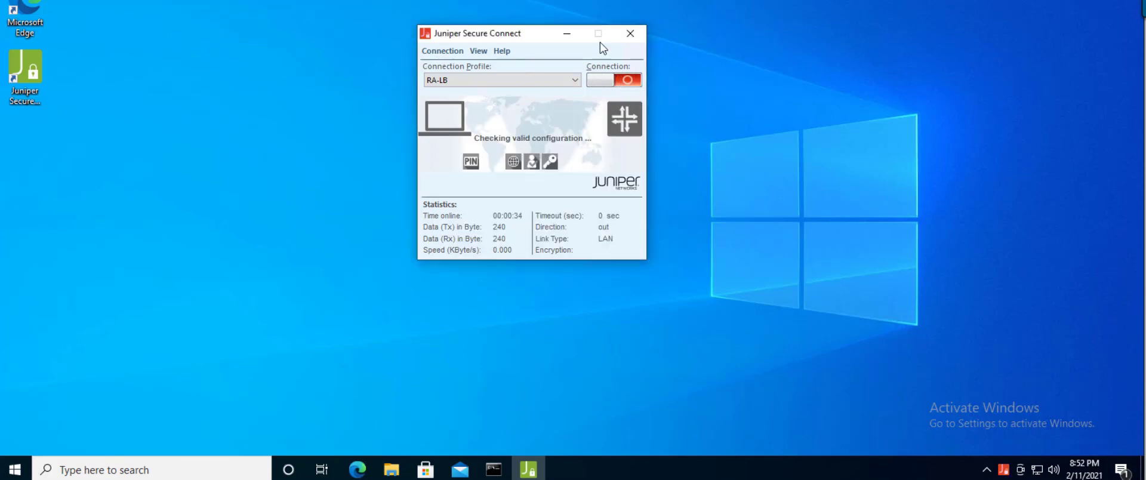
left_click(600, 82)
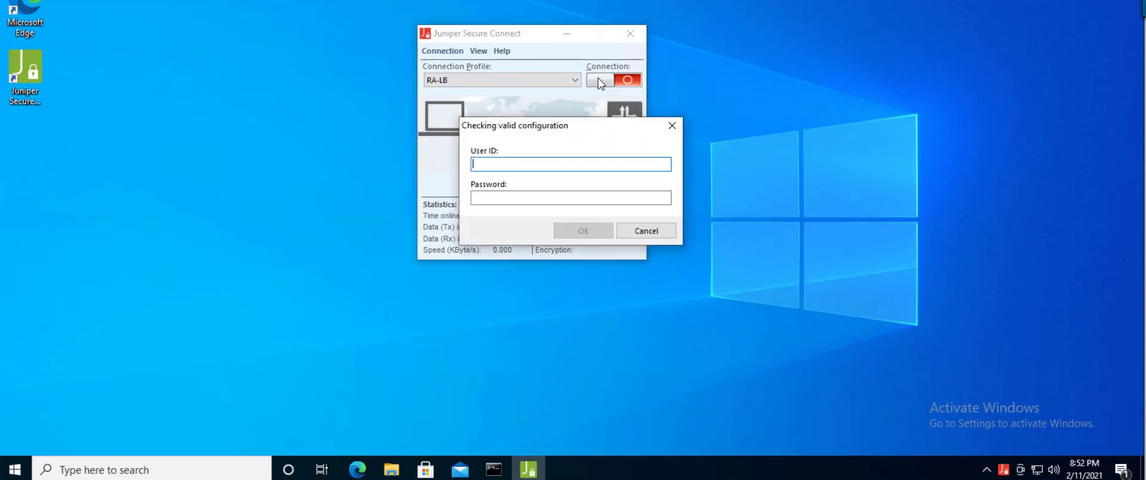
type("lab")
key("Tab")
type("lab123")
key("Return")
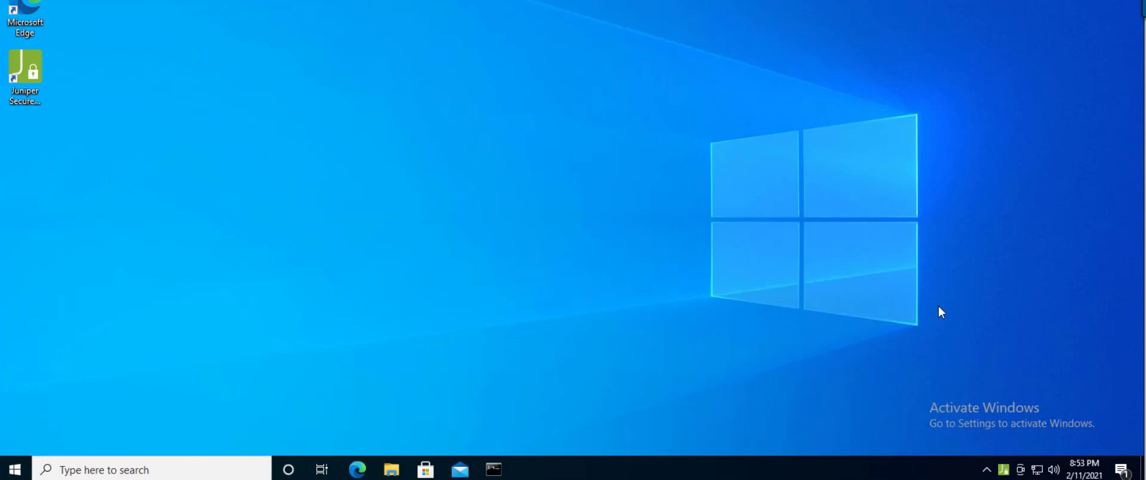
right_click(1003, 469)
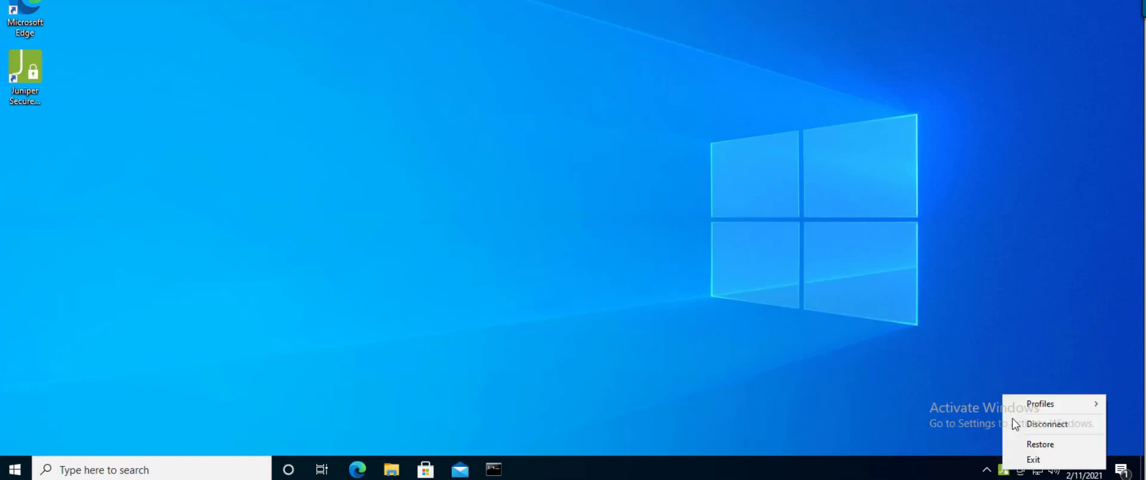
left_click(1026, 444)
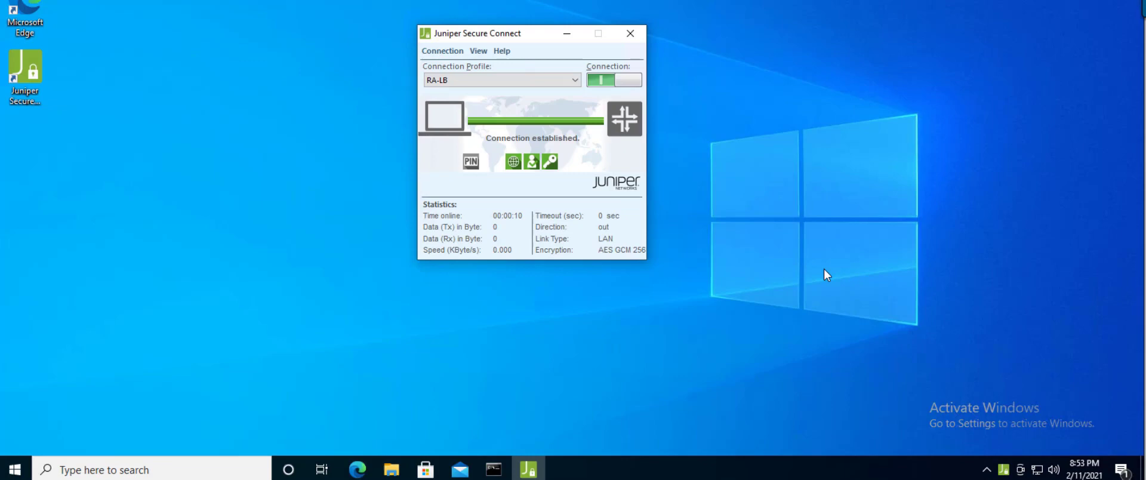